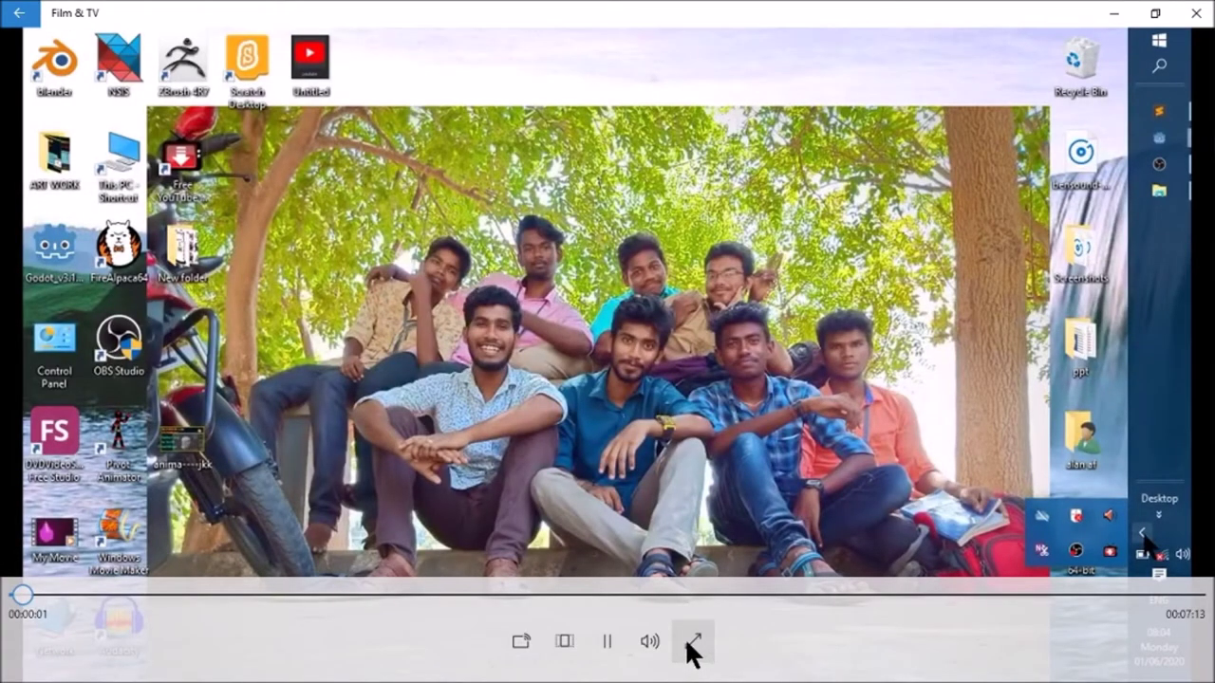
# - Switch the Film & TV tutorial playback to full screen
pyautogui.click(689, 645)
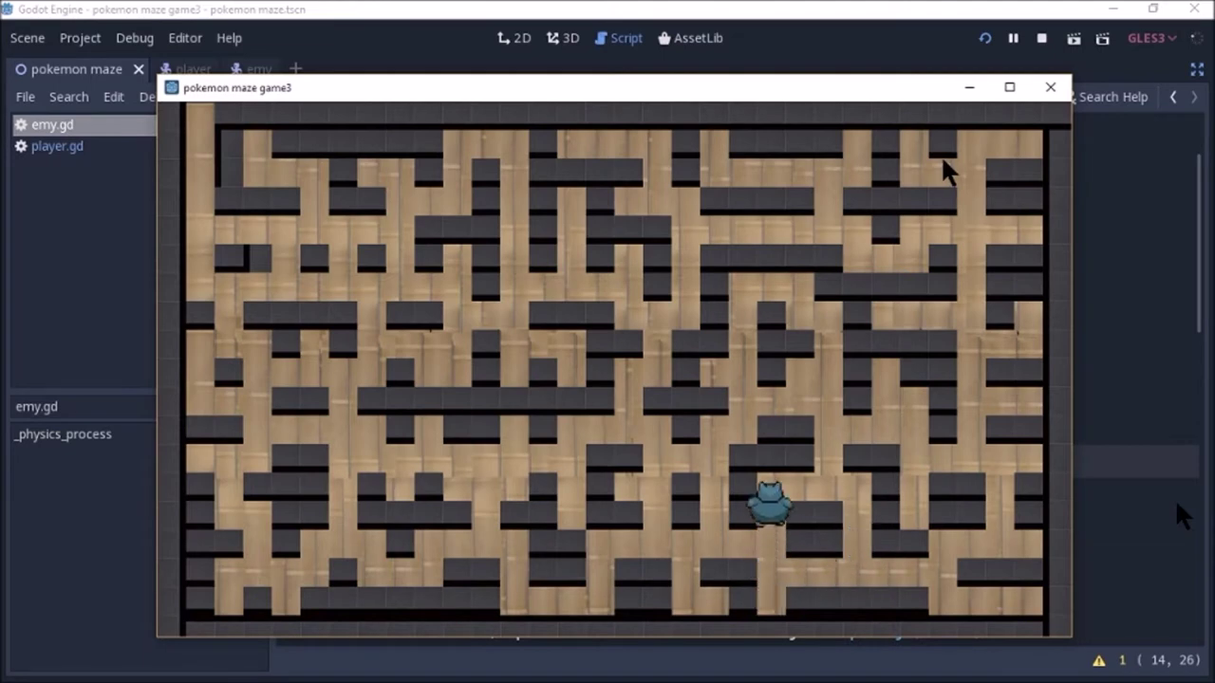
# - Stop the game, show the maze in the 2D editor with side panels, and select the pokemon maze root
pyautogui.click(1052, 89)
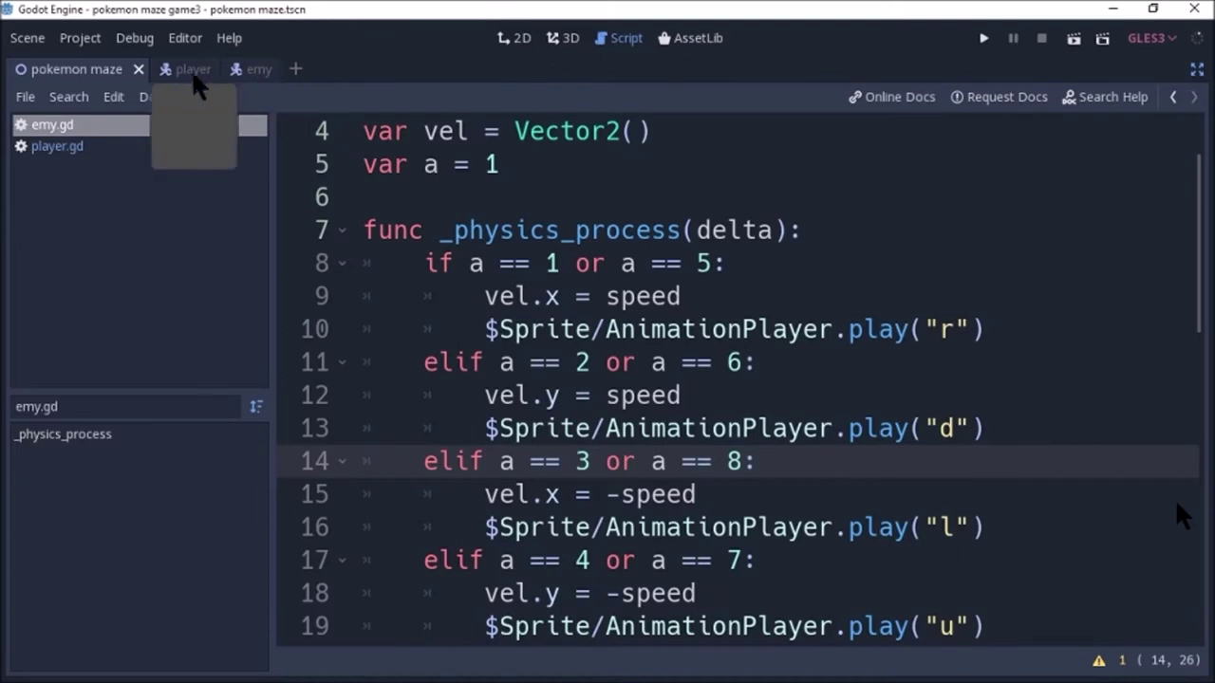
pyautogui.click(506, 45)
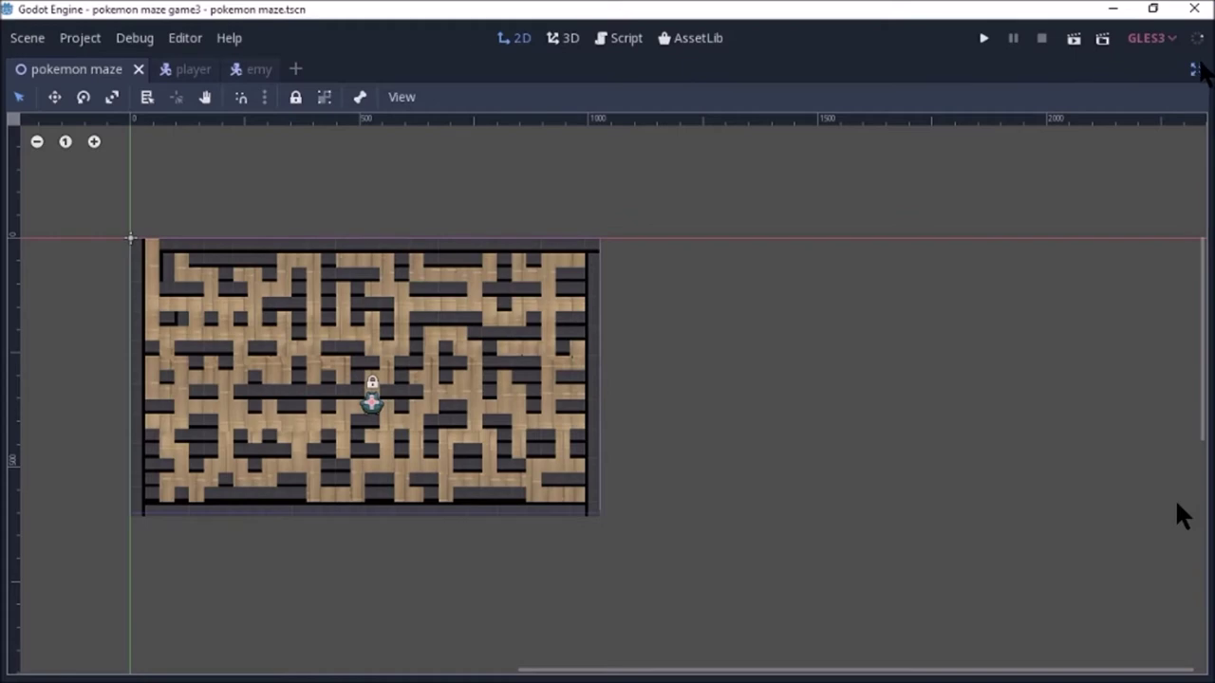
pyautogui.click(1194, 70)
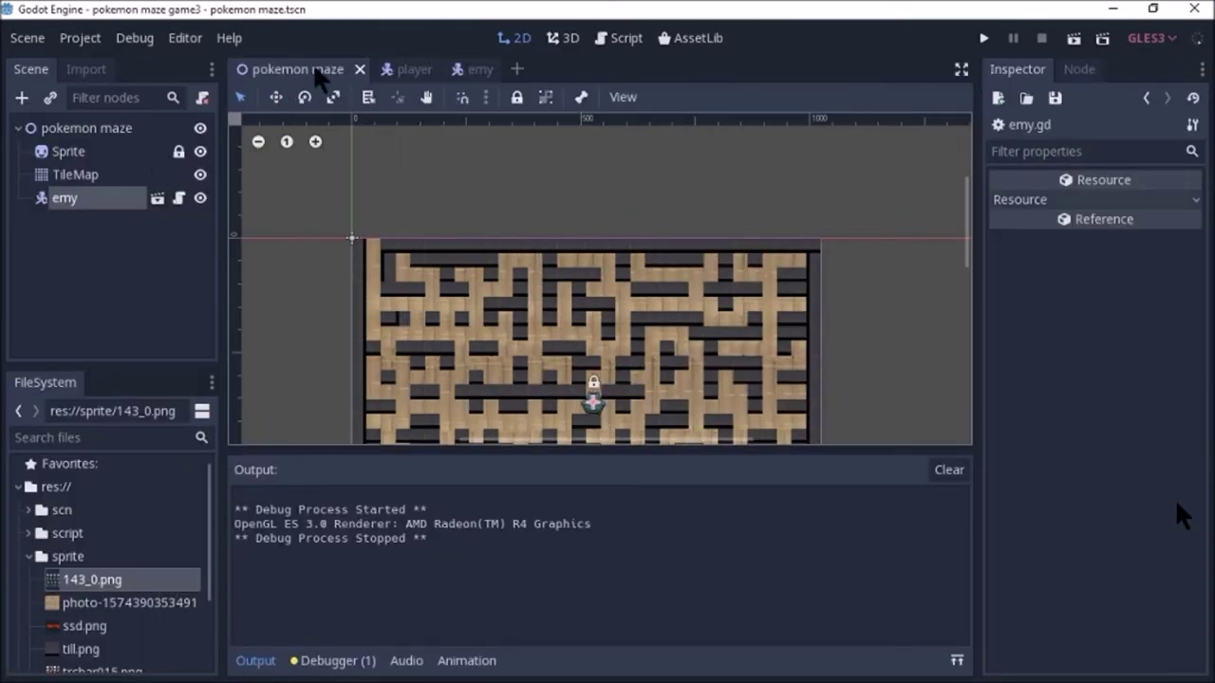
pyautogui.click(115, 132)
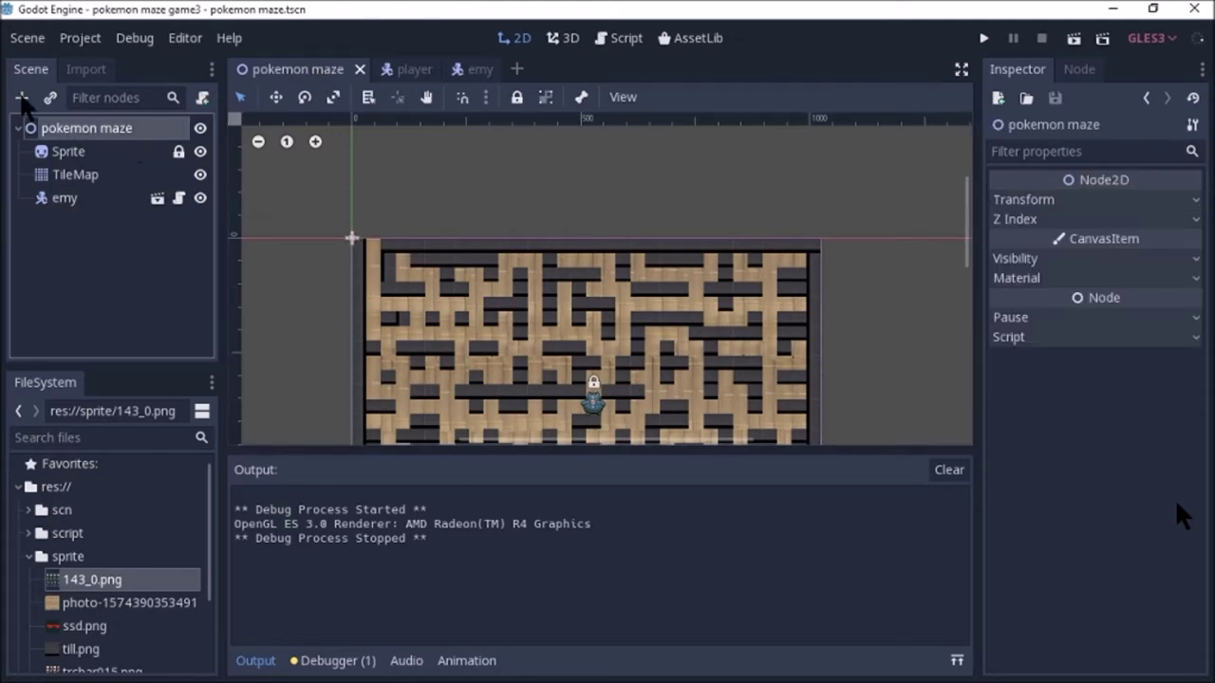
# - Instance player.tscn as a child scene of the pokemon maze root node
pyautogui.click(22, 98)
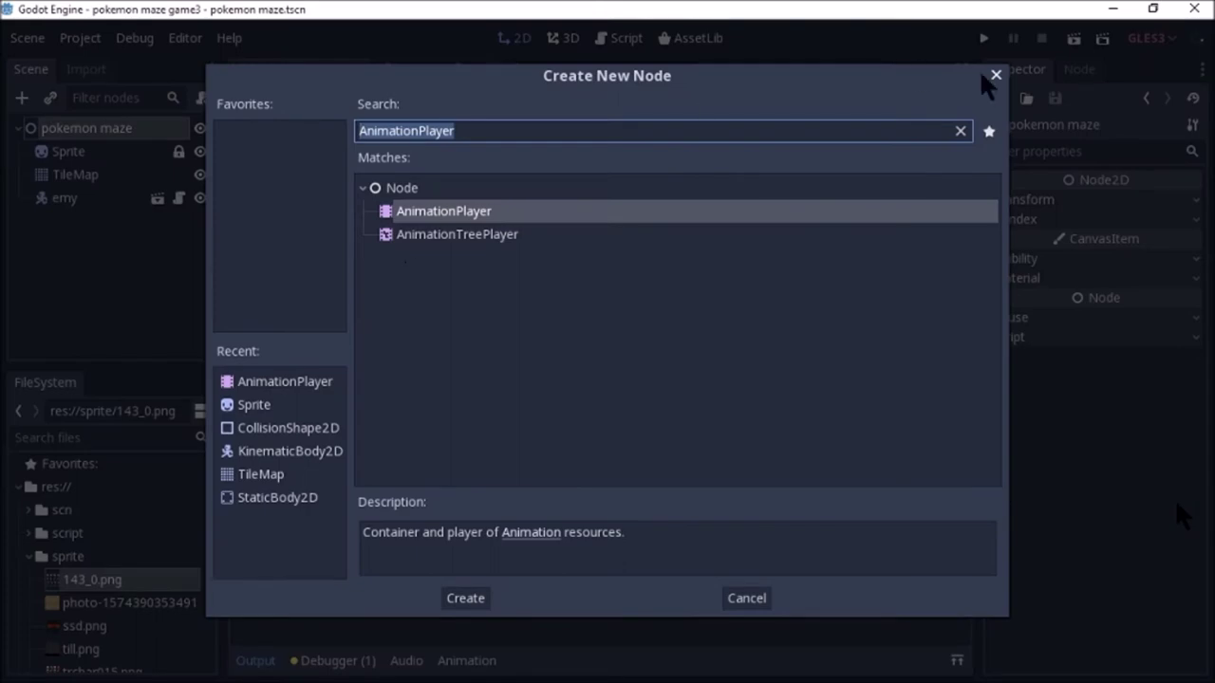
pyautogui.click(996, 76)
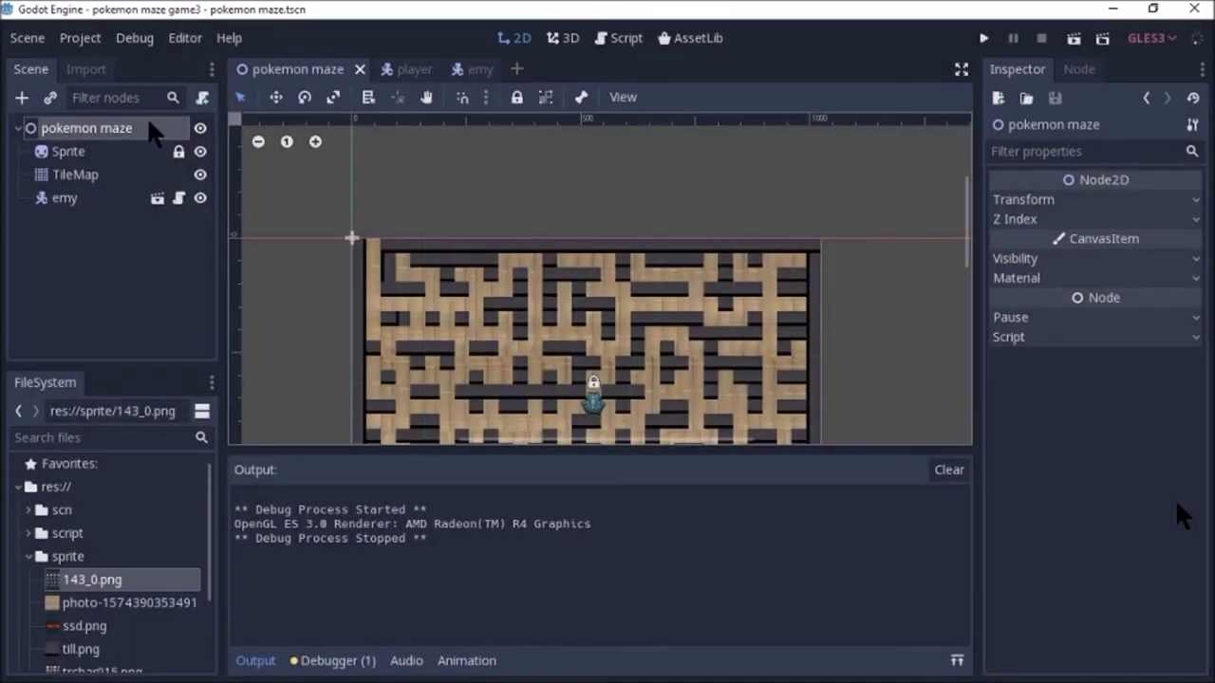
pyautogui.rightClick(148, 122)
pyautogui.click(185, 159)
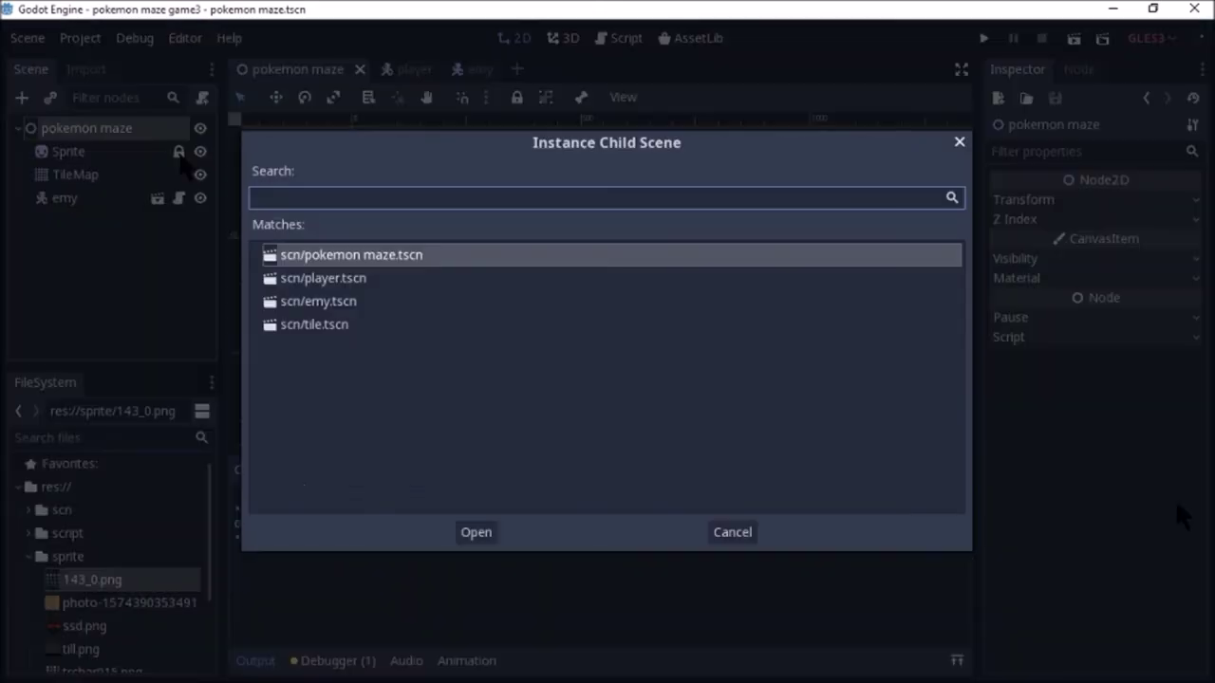
pyautogui.doubleClick(341, 278)
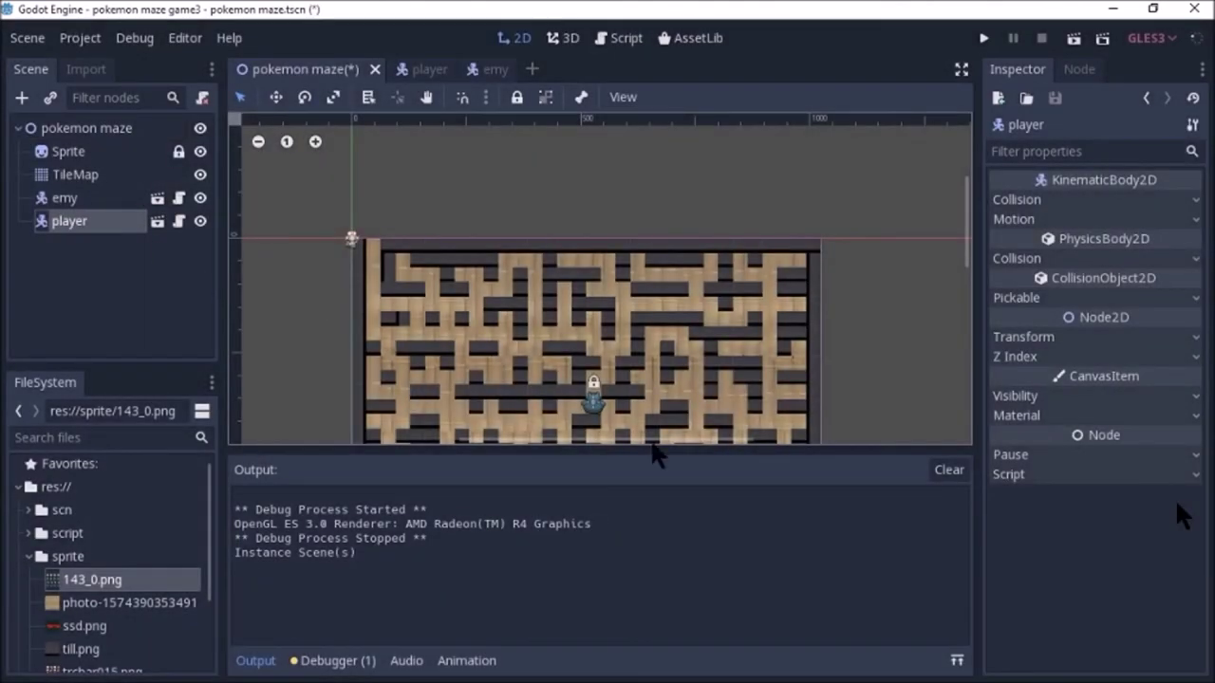
# - Drag the player from the origin to the maze centre and save the scene
pyautogui.moveTo(349, 236)
pyautogui.mouseDown()
pyautogui.moveTo(553, 304)
pyautogui.moveTo(612, 353)
pyautogui.mouseUp()
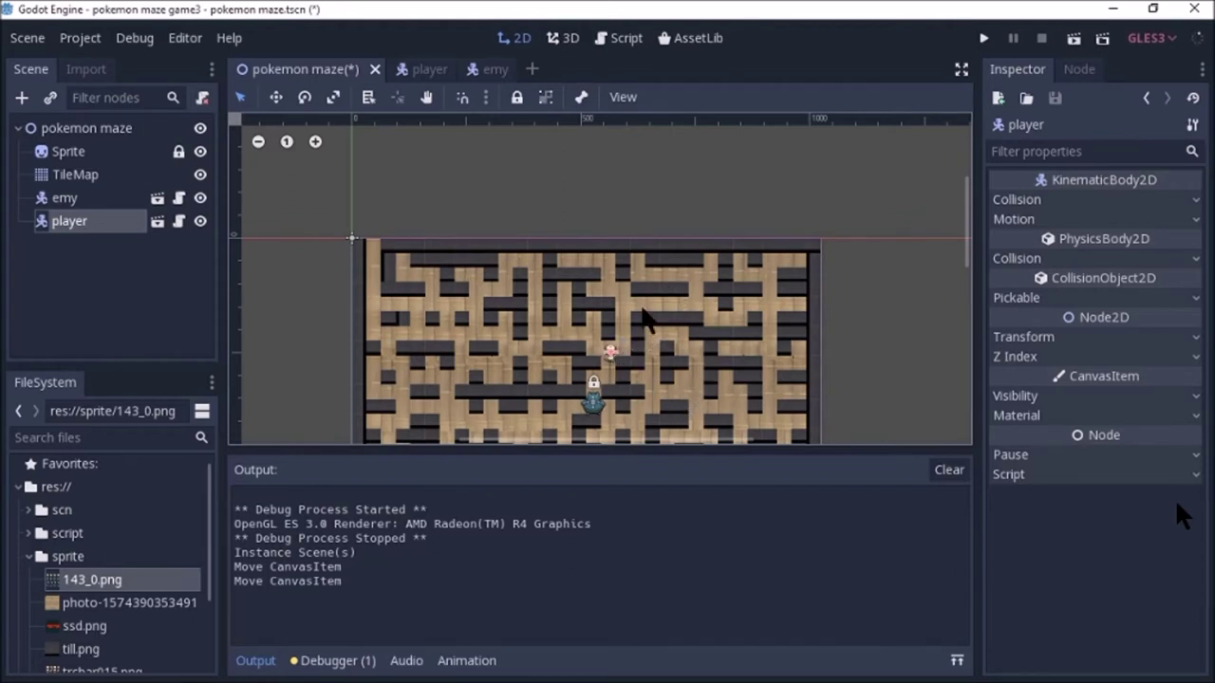
pyautogui.moveTo(611, 354)
pyautogui.mouseDown()
pyautogui.moveTo(605, 363)
pyautogui.moveTo(609, 352)
pyautogui.mouseUp()
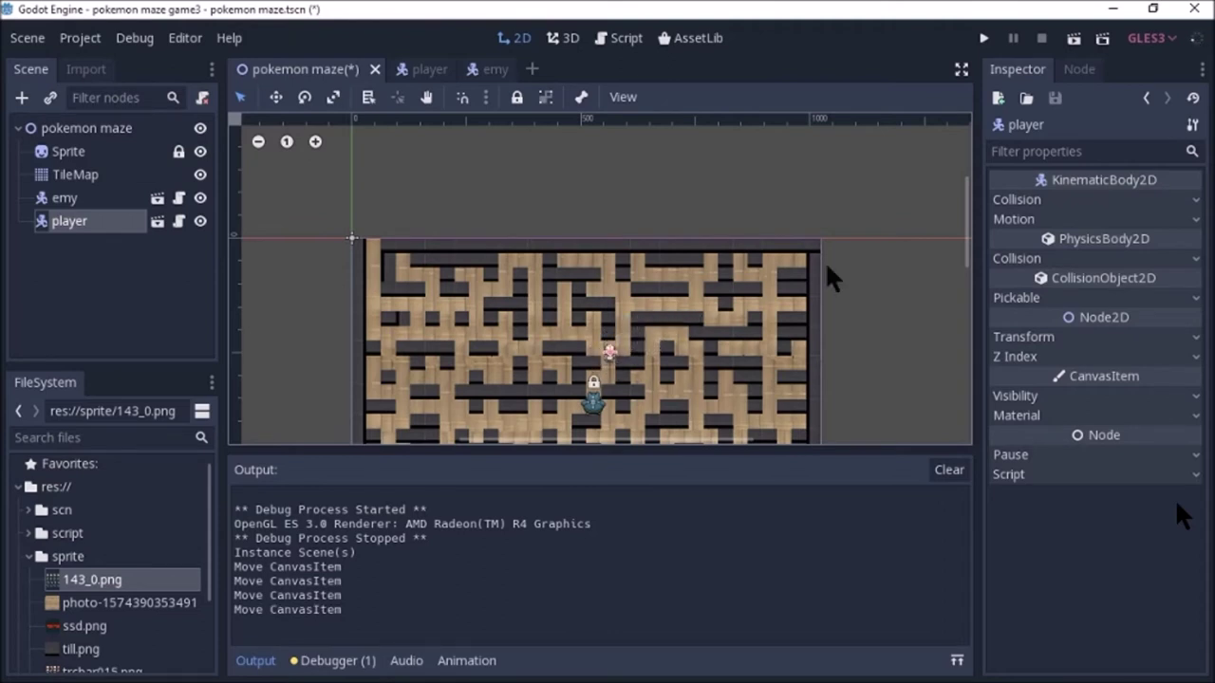
pyautogui.hotkey('ctrl', 's')
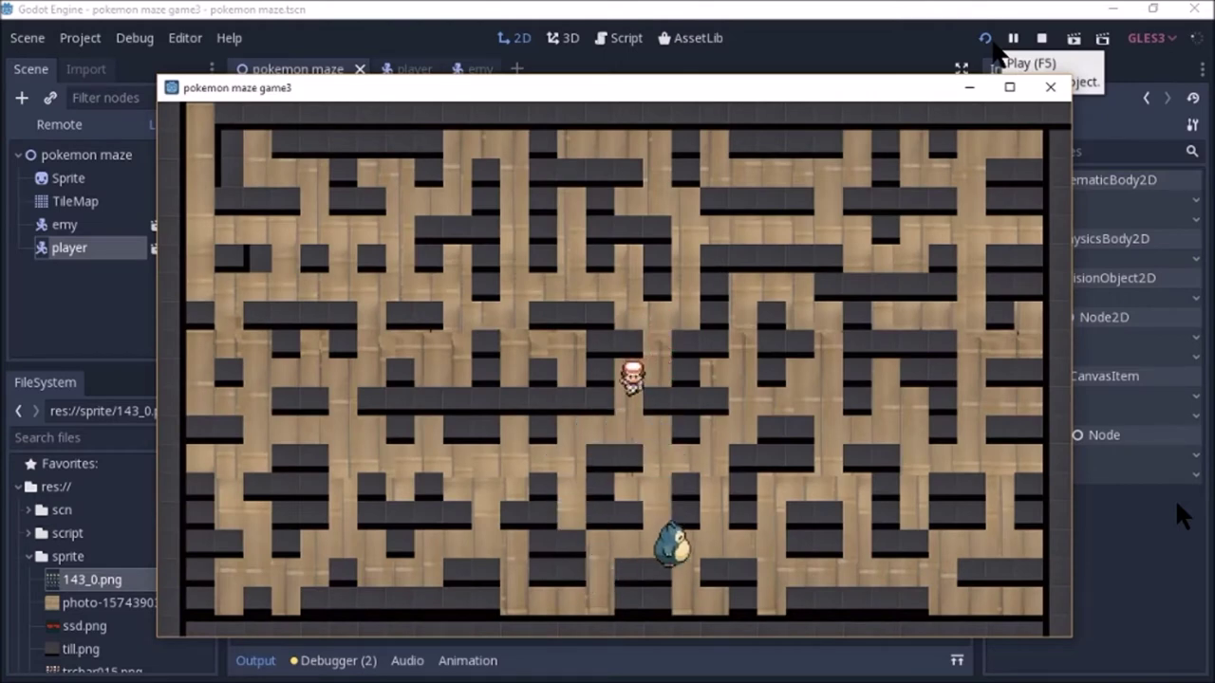
# - Walk the trainer with the arrow keys around the lower corridors near Snorlax
pyautogui.press('Down')
pyautogui.press('Right')
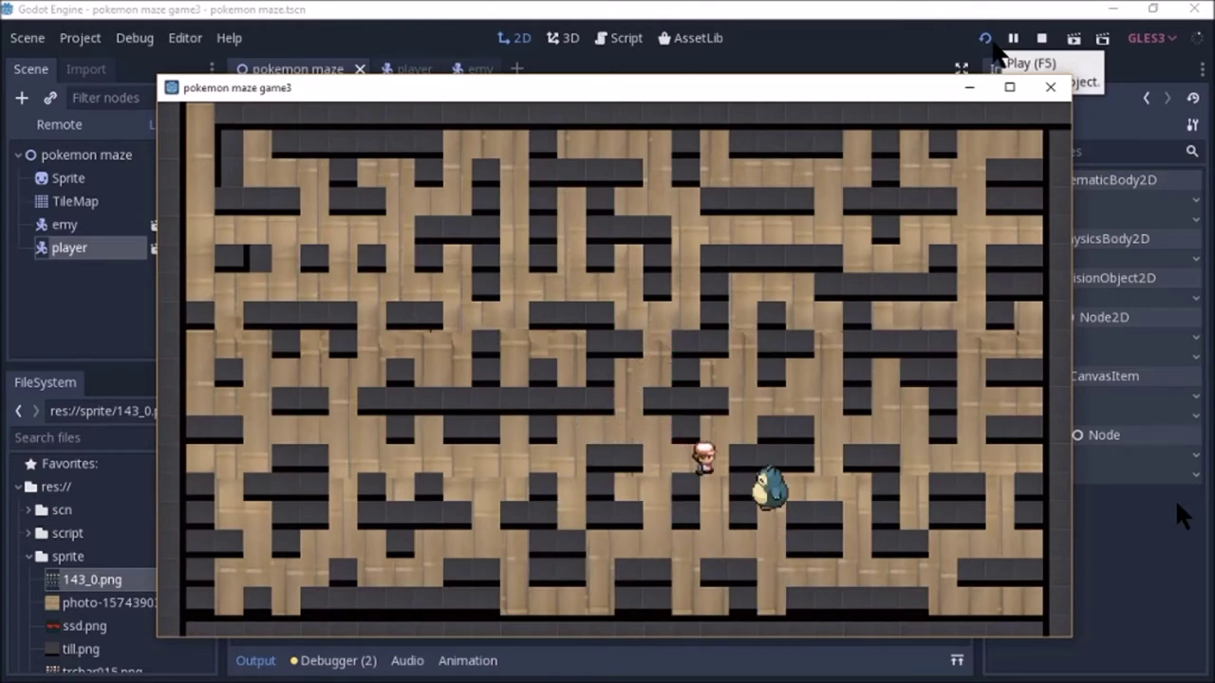
pyautogui.press('Up')
pyautogui.press('Right')
pyautogui.press('Down')
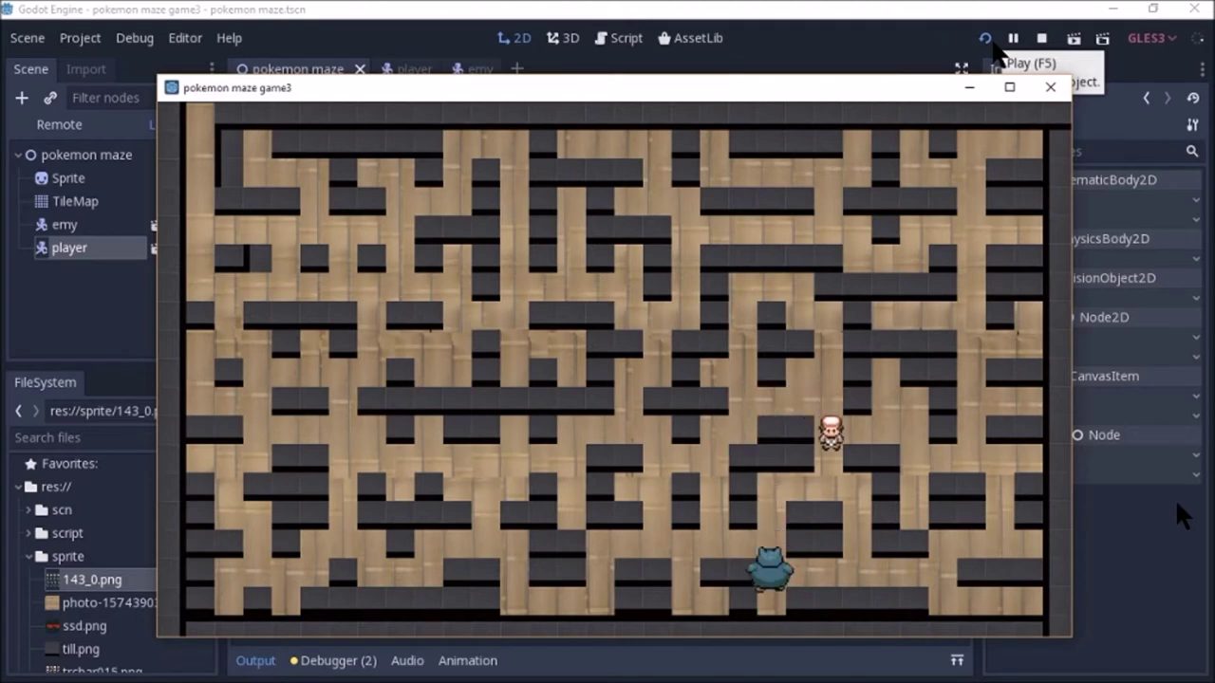
pyautogui.press('Left')
pyautogui.press('Right')
pyautogui.press('Left')
pyautogui.press('Down')
pyautogui.press('Down')
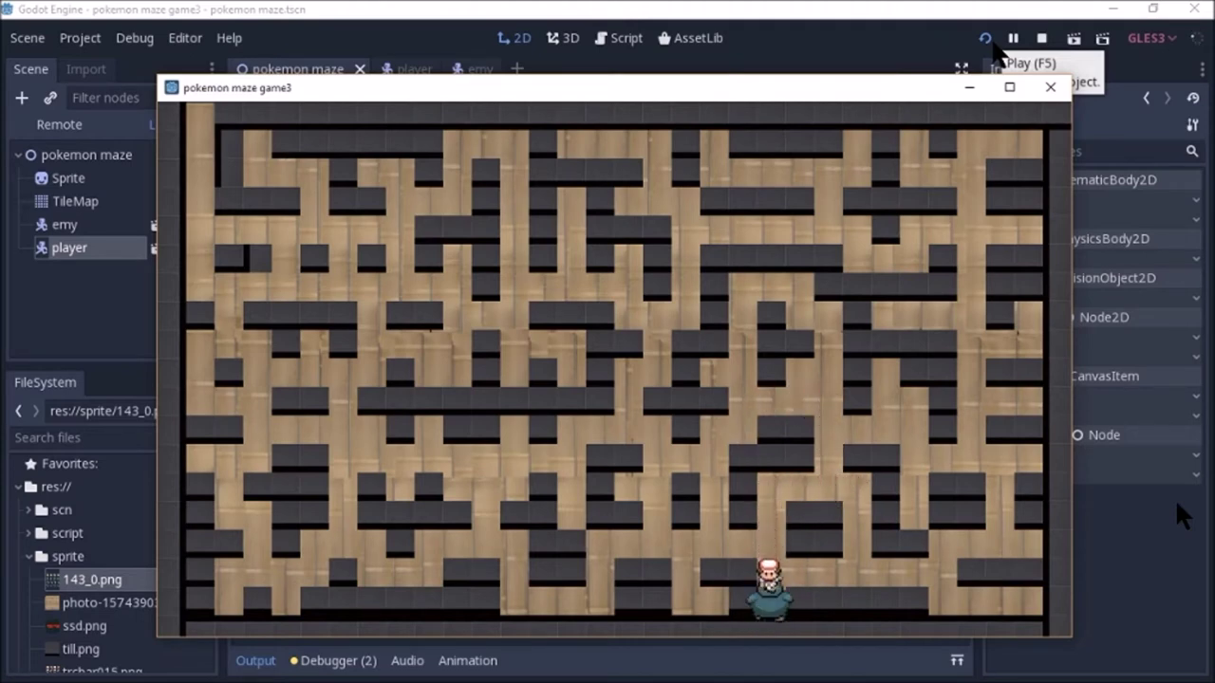
pyautogui.press('Up')
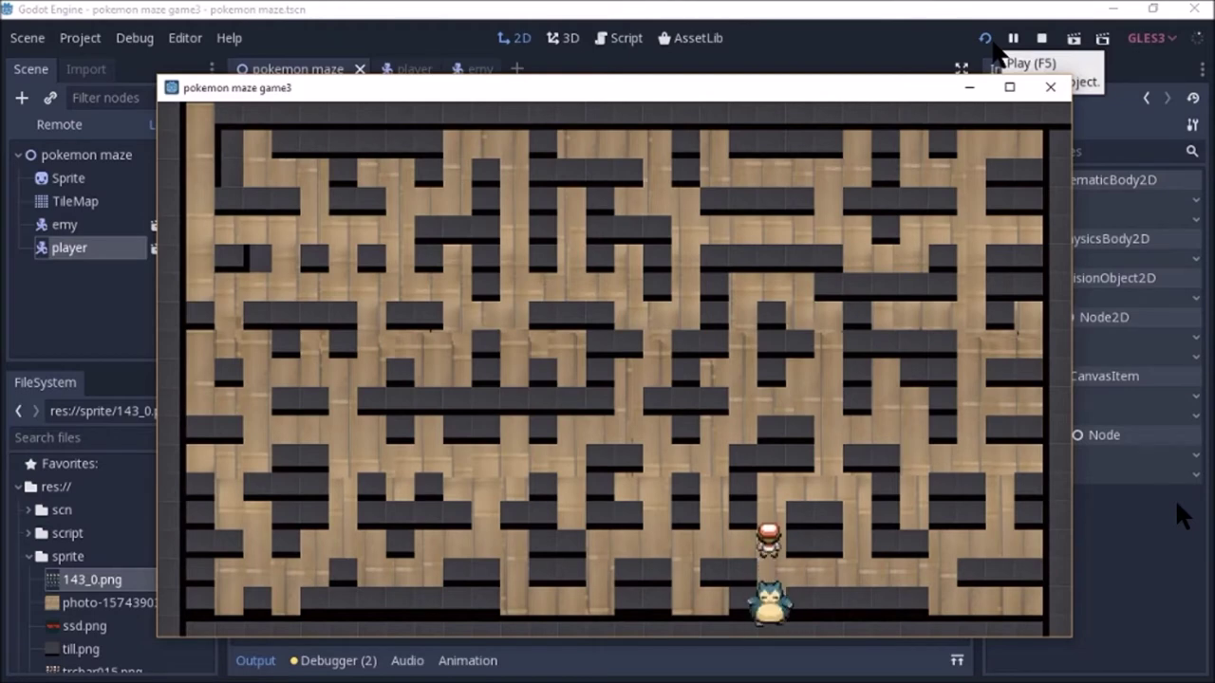
pyautogui.press('Down')
pyautogui.press('Up')
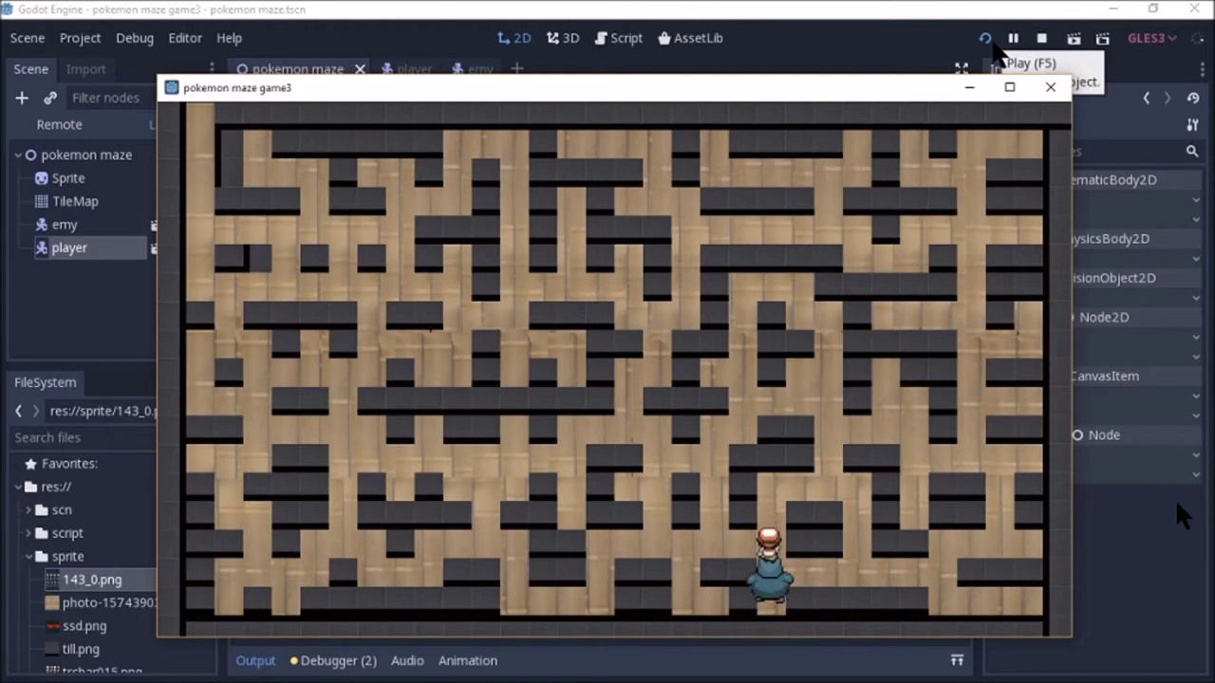
pyautogui.press('Right')
pyautogui.press('Right')
pyautogui.press('Down')
pyautogui.press('Left')
pyautogui.press('Up')
pyautogui.press('Down')
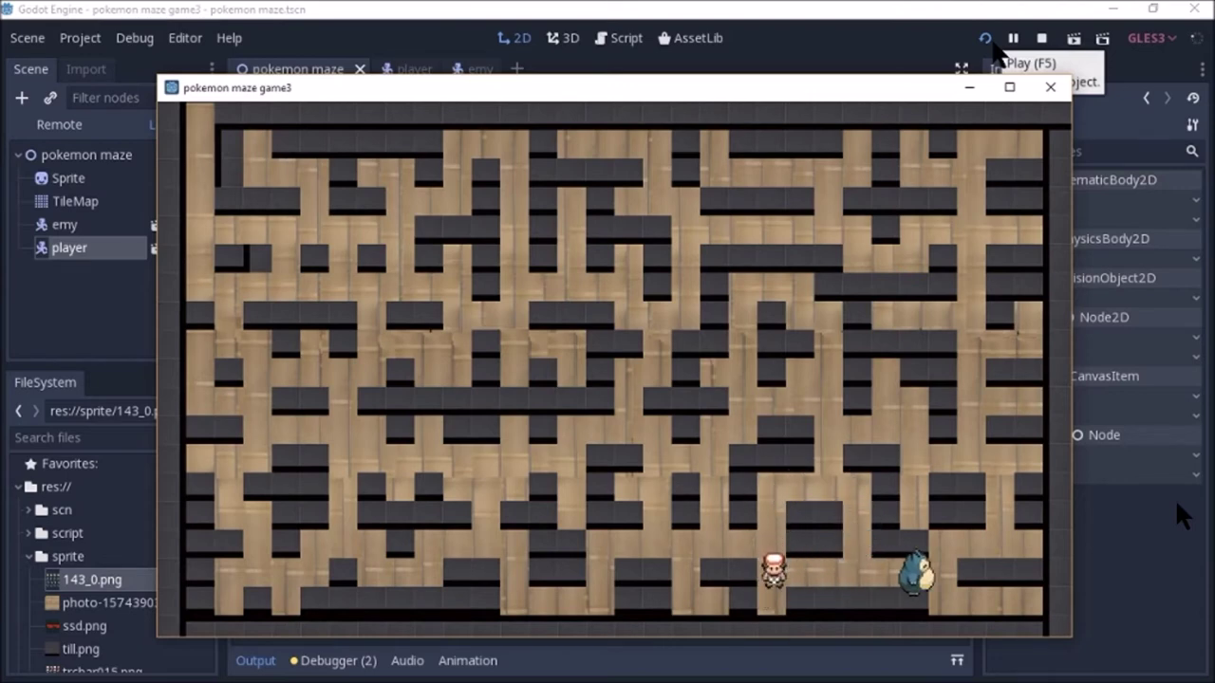
pyautogui.press('Right')
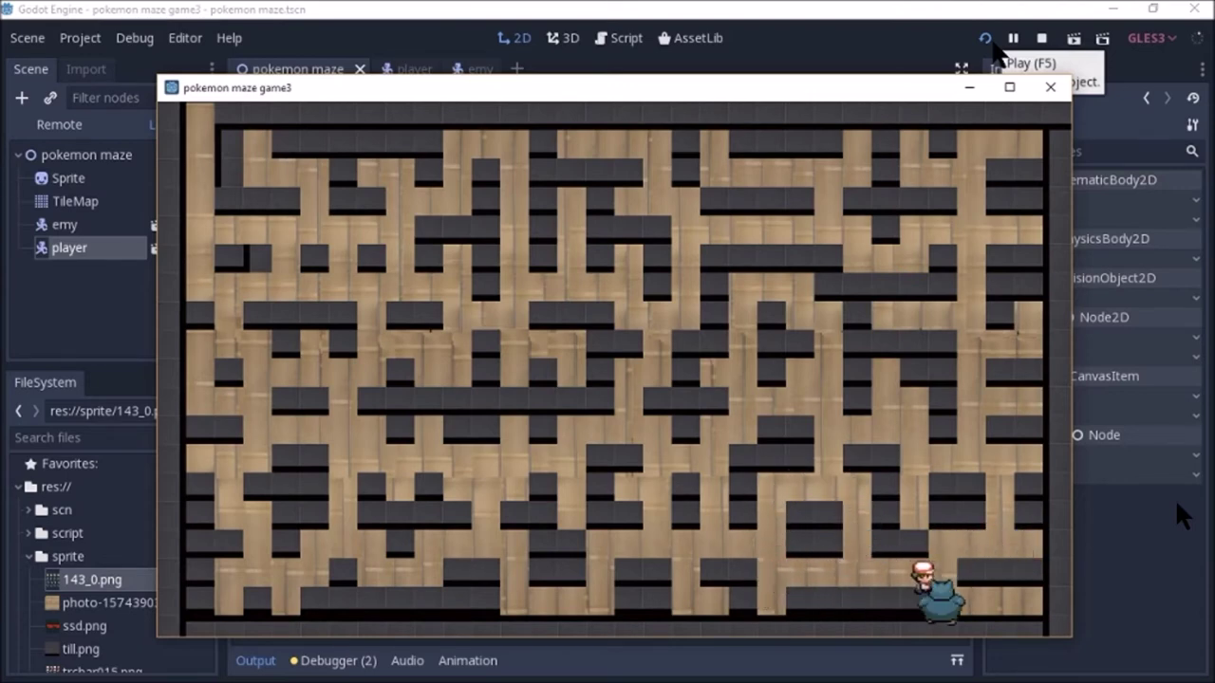
pyautogui.press('Left')
pyautogui.press('Left')
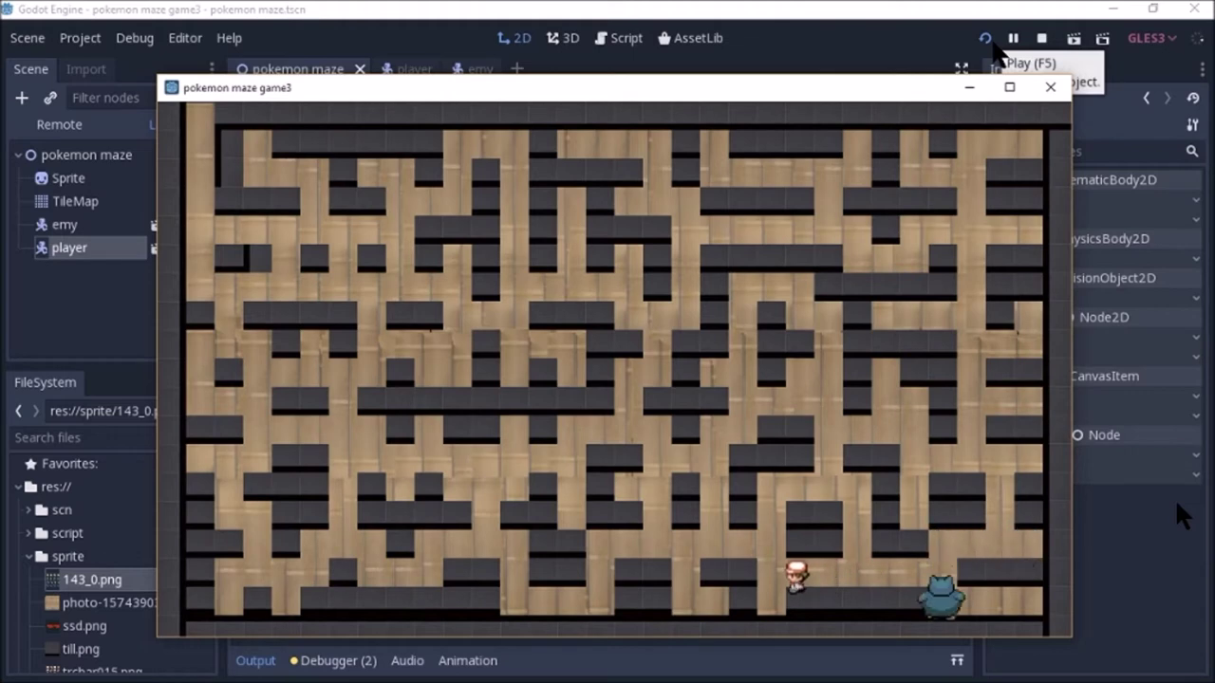
# - Close the game and duplicate emy into emy2, emy3 and emy4, each in a different corridor
pyautogui.click(1048, 85)
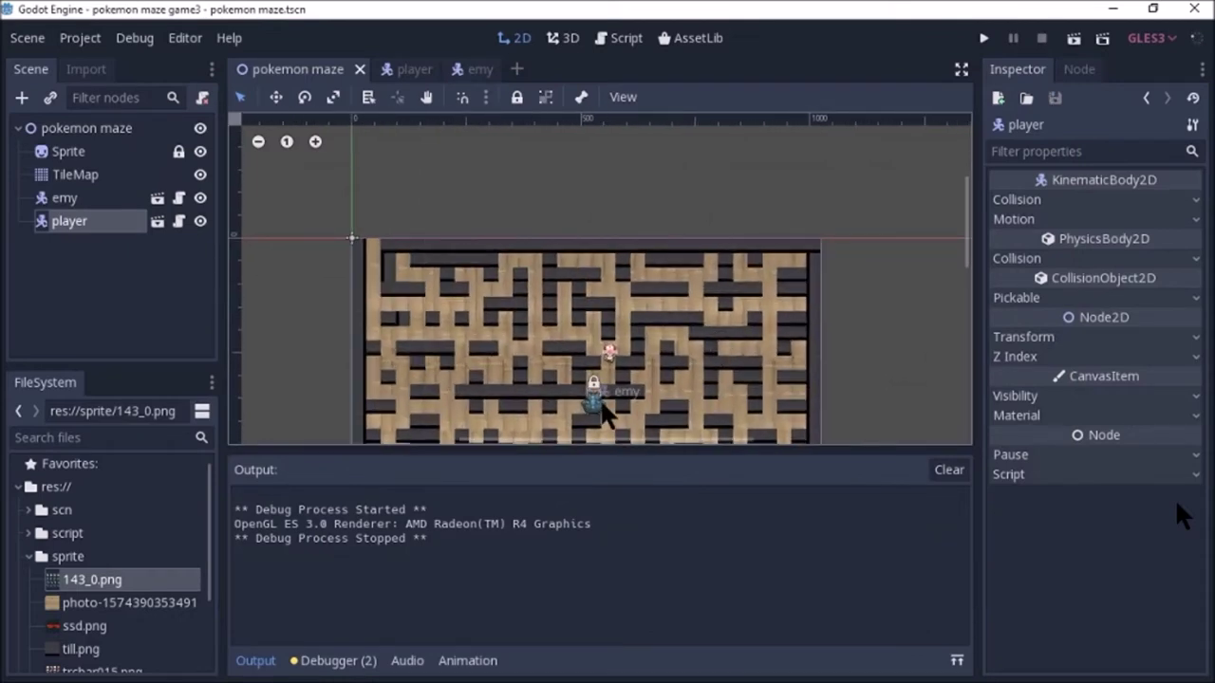
pyautogui.click(600, 403)
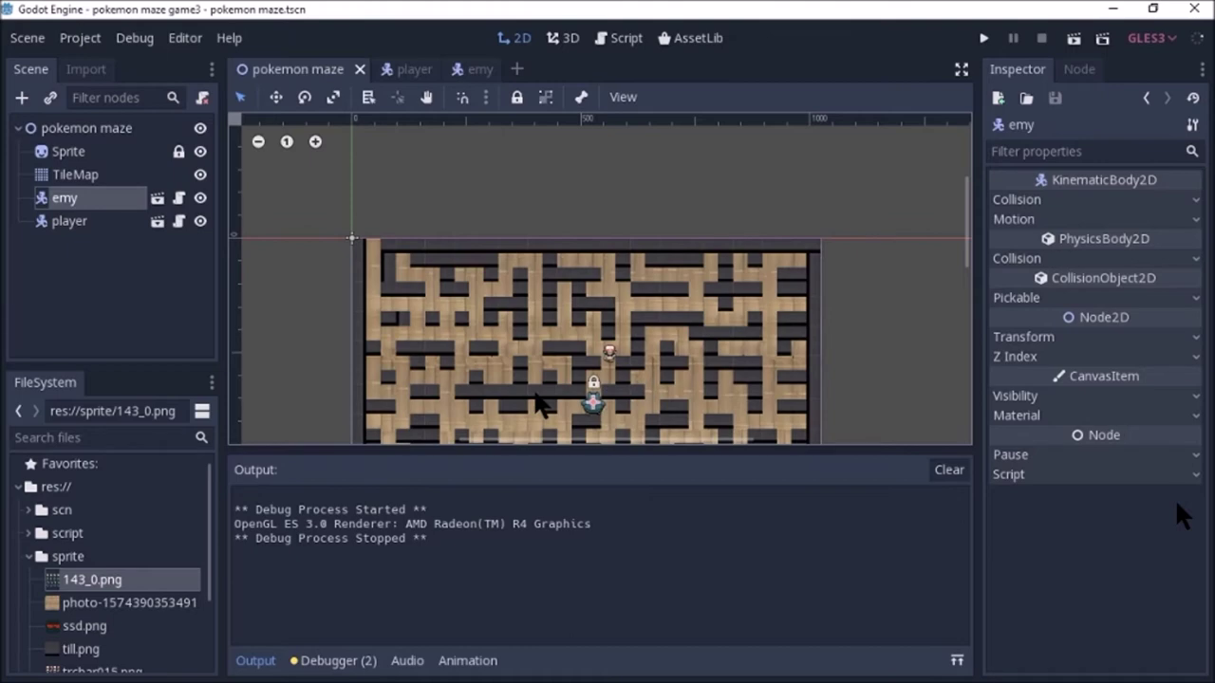
pyautogui.hotkey('ctrl', 'd')
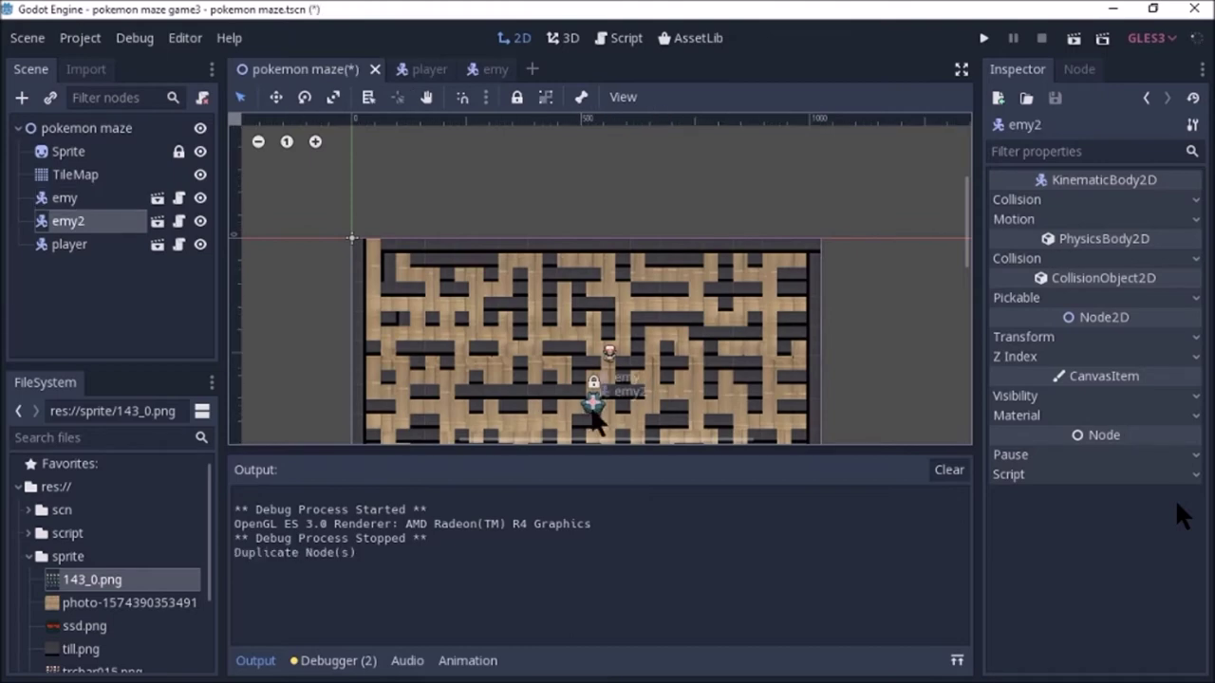
pyautogui.moveTo(592, 408); pyautogui.dragTo(503, 340)
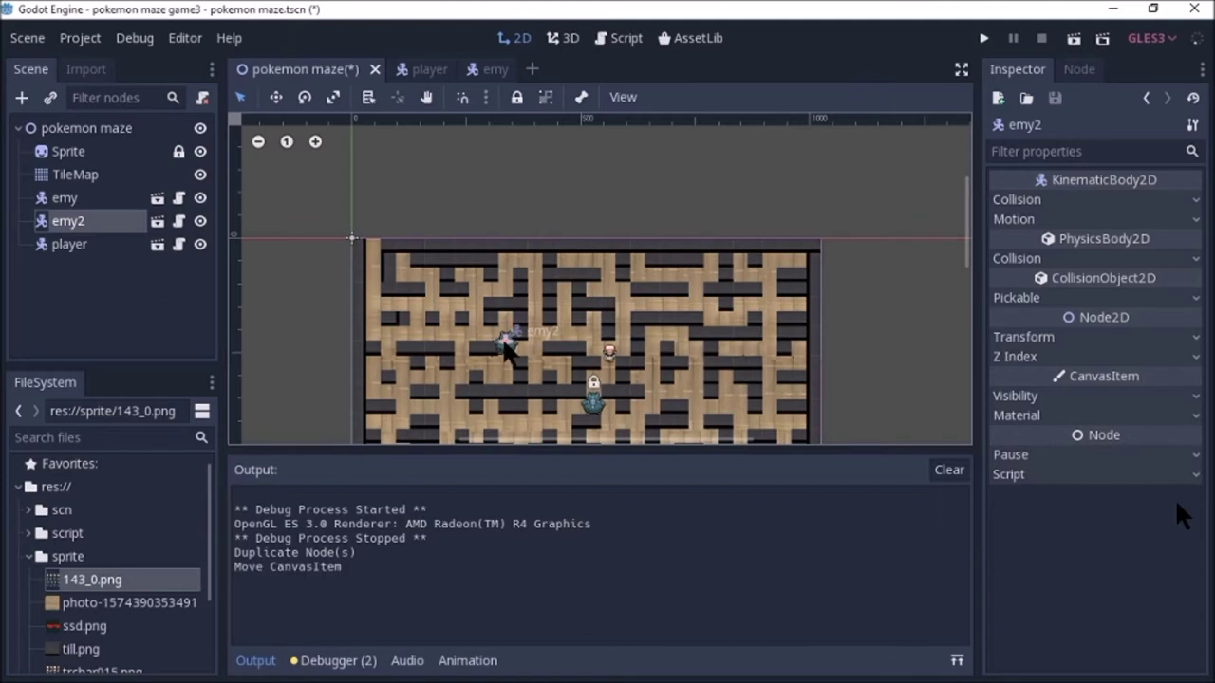
pyautogui.hotkey('ctrl', 'd')
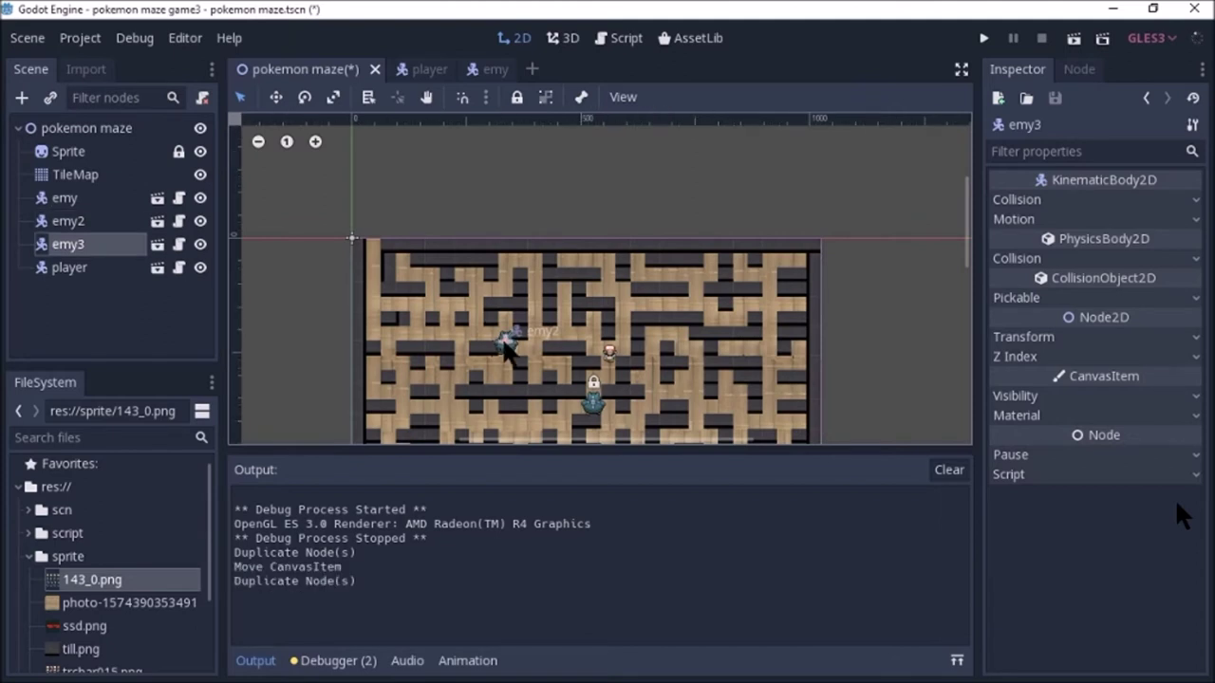
pyautogui.moveTo(536, 332); pyautogui.dragTo(624, 304)
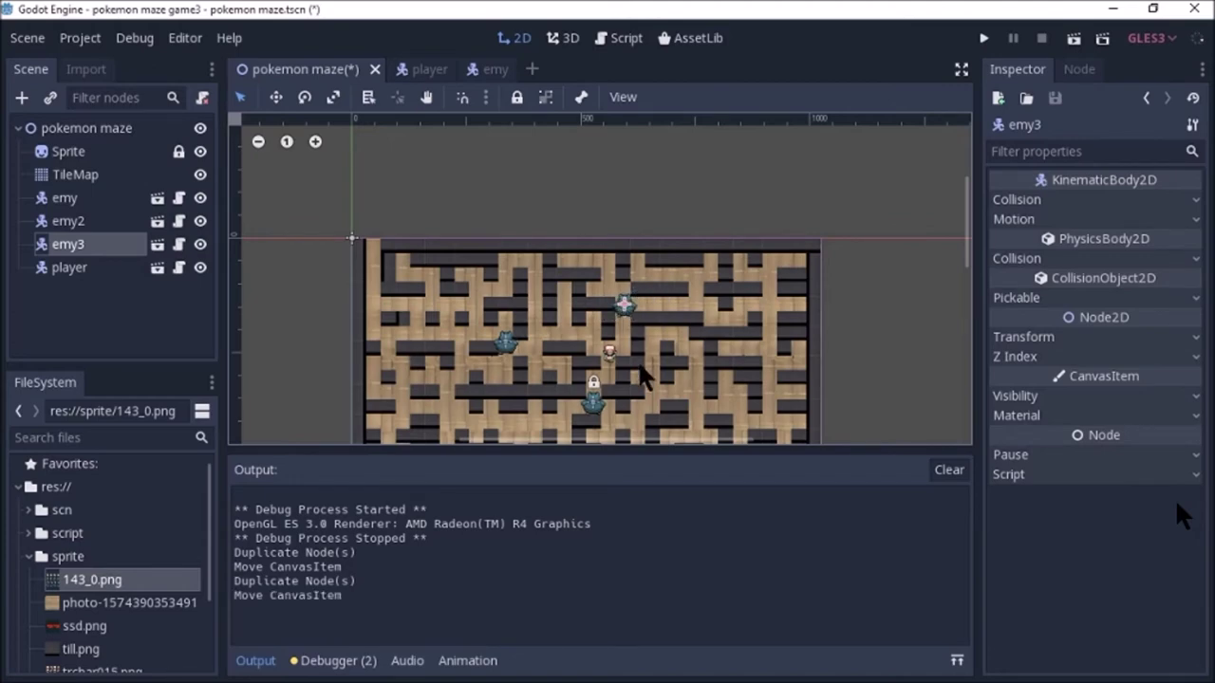
pyautogui.hotkey('ctrl', 'd')
pyautogui.moveTo(623, 303); pyautogui.dragTo(684, 389)
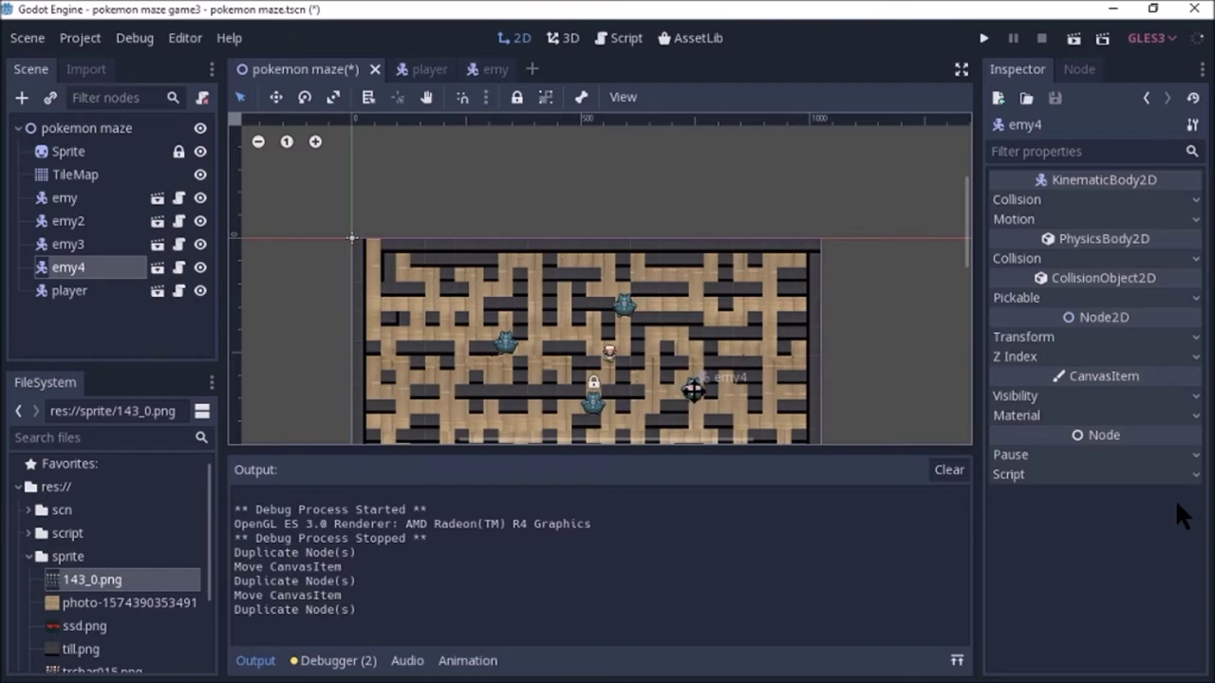
pyautogui.moveTo(694, 389); pyautogui.dragTo(694, 390)
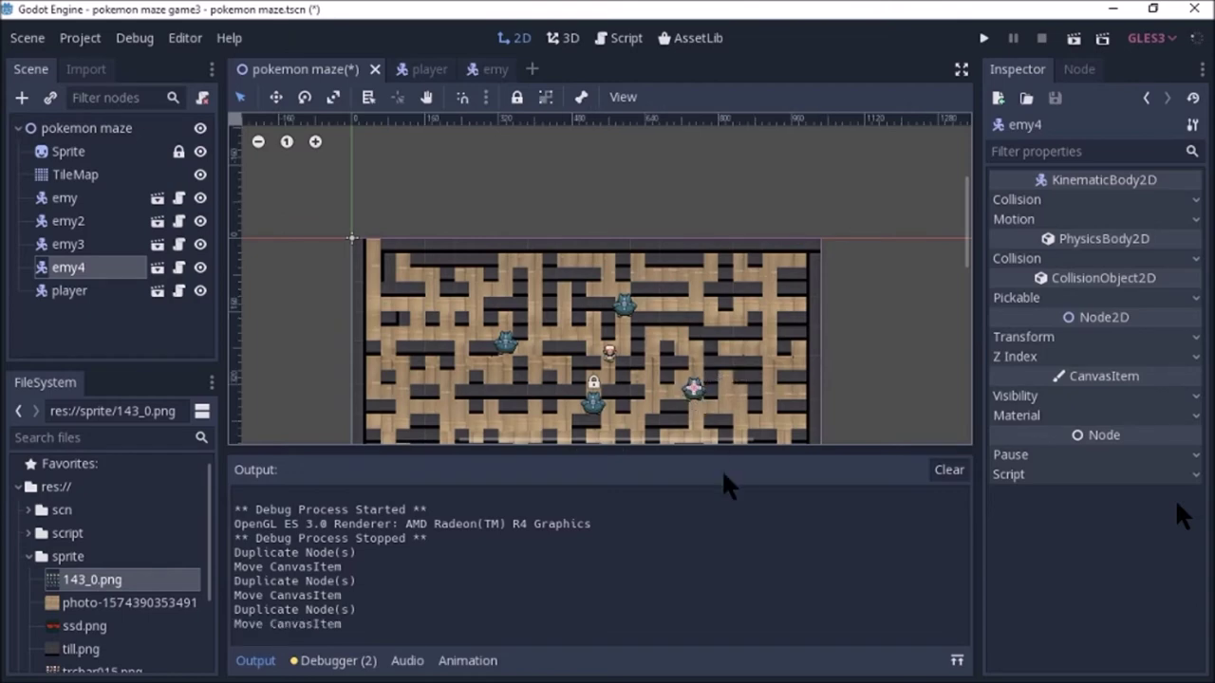
# - Add emy5, emy6 and emy7 on the right, lower-left and left sides, then save the scene
pyautogui.hotkey('ctrl', 'd')
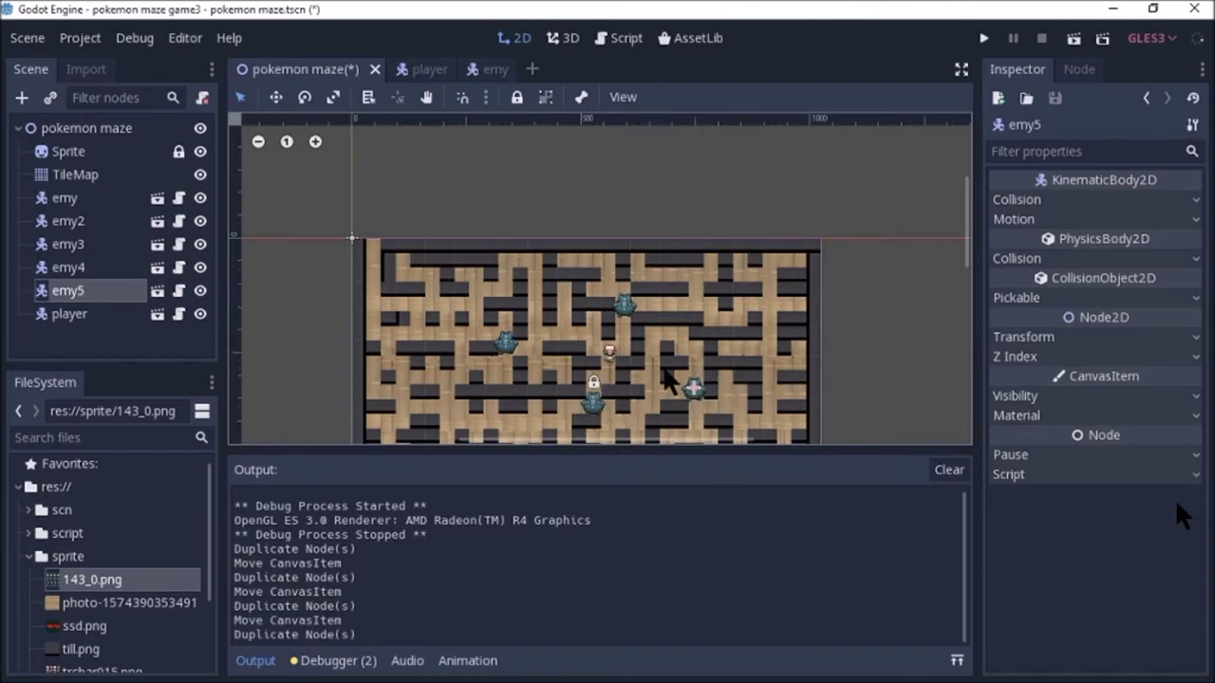
pyautogui.moveTo(690, 389); pyautogui.dragTo(774, 358)
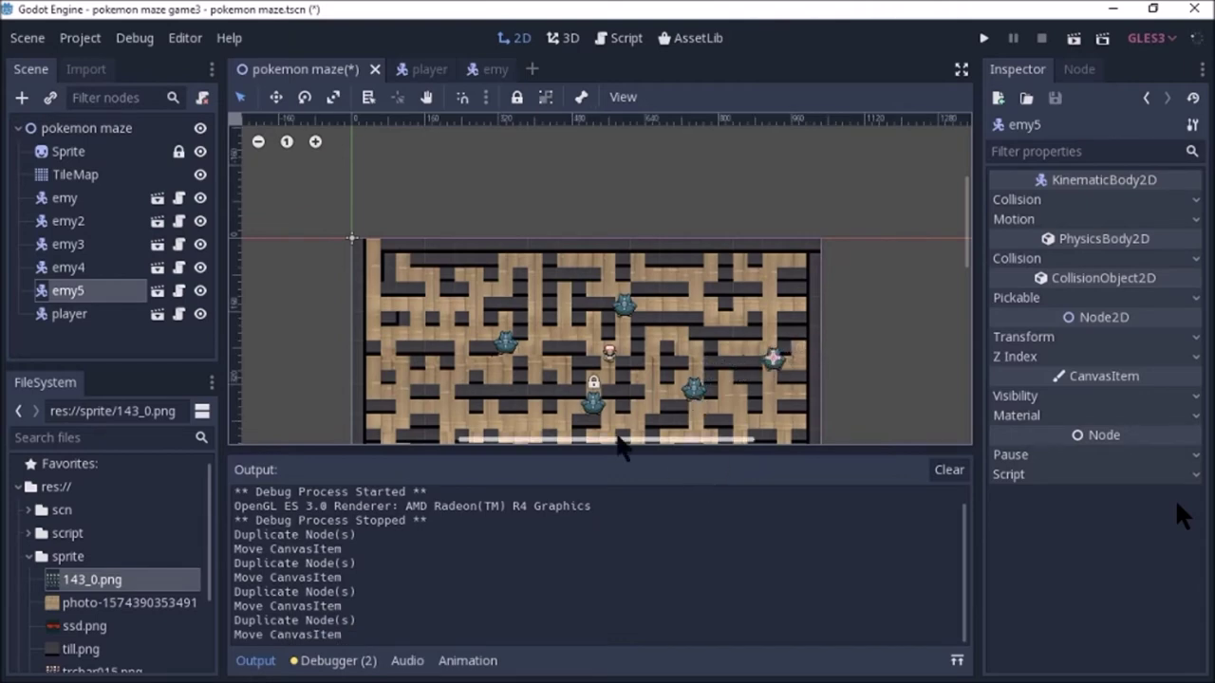
pyautogui.hotkey('ctrl', 'd')
pyautogui.moveTo(769, 369); pyautogui.dragTo(487, 408)
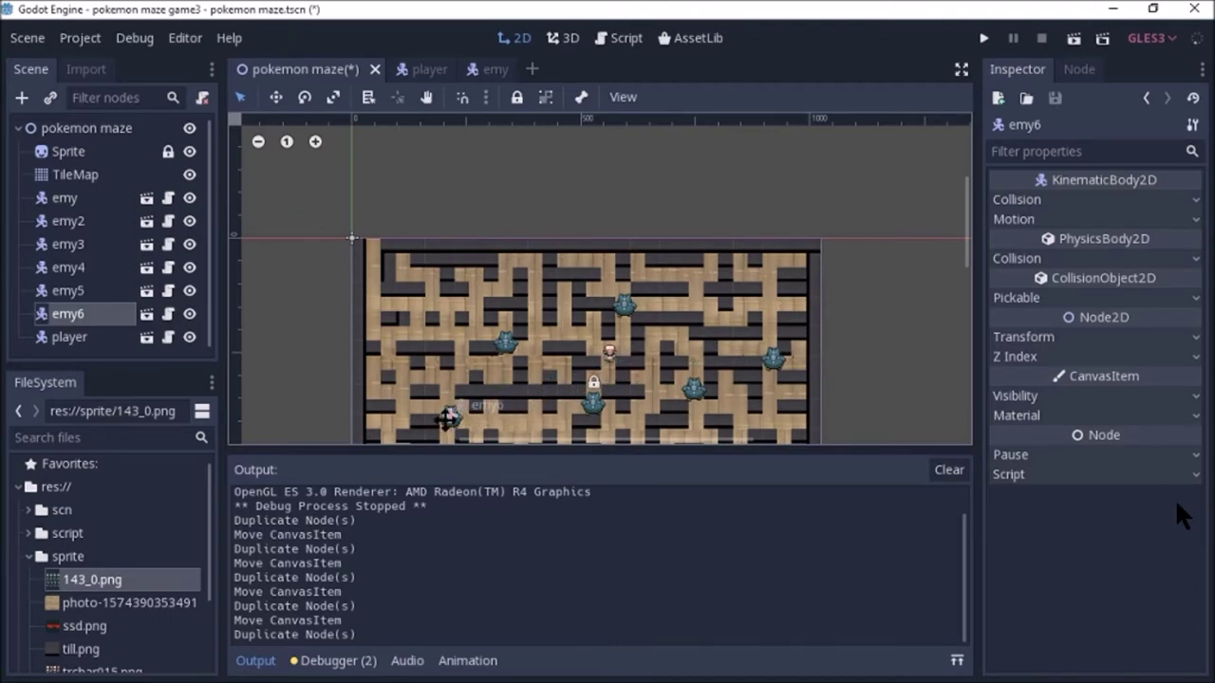
pyautogui.moveTo(487, 408); pyautogui.dragTo(448, 414)
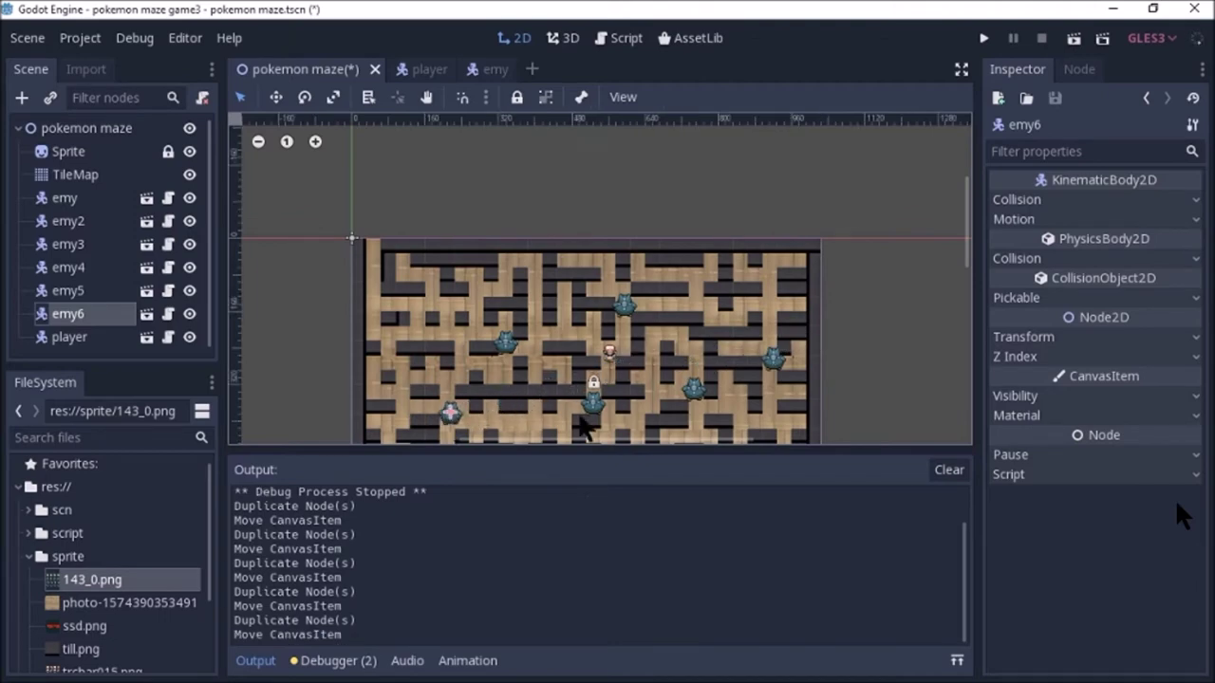
pyautogui.hotkey('ctrl', 'd')
pyautogui.moveTo(451, 423)
pyautogui.mouseDown()
pyautogui.moveTo(373, 391)
pyautogui.moveTo(448, 331)
pyautogui.mouseUp()
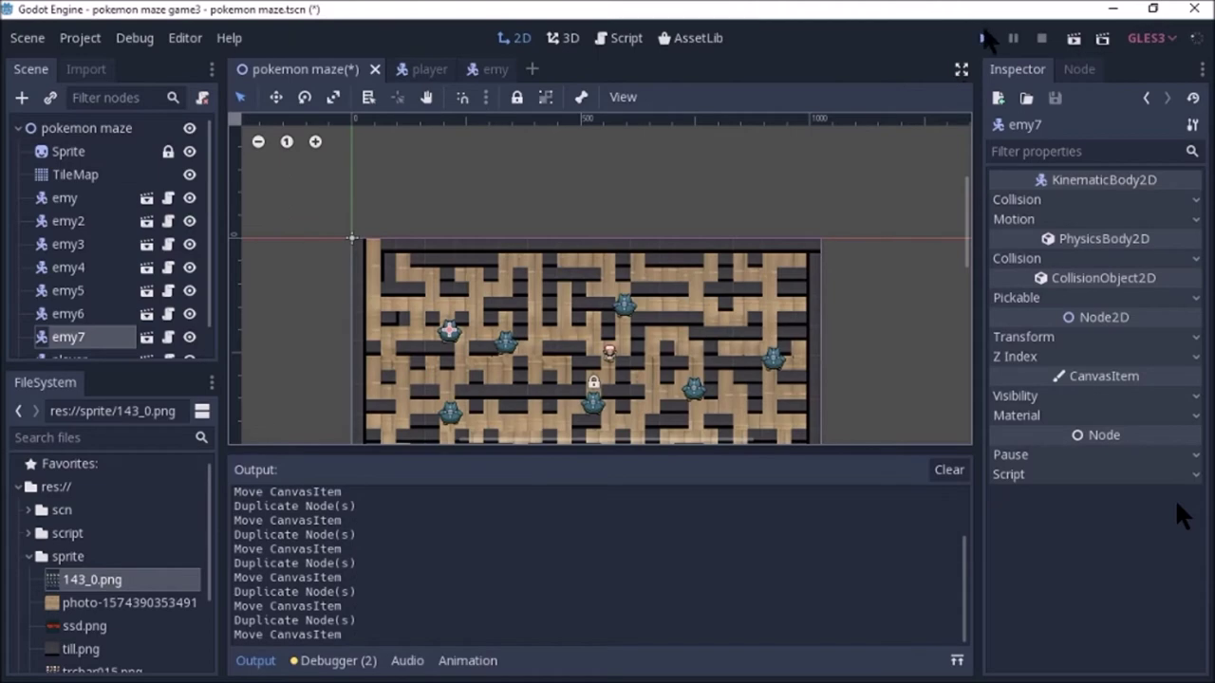
pyautogui.hotkey('ctrl', 's')
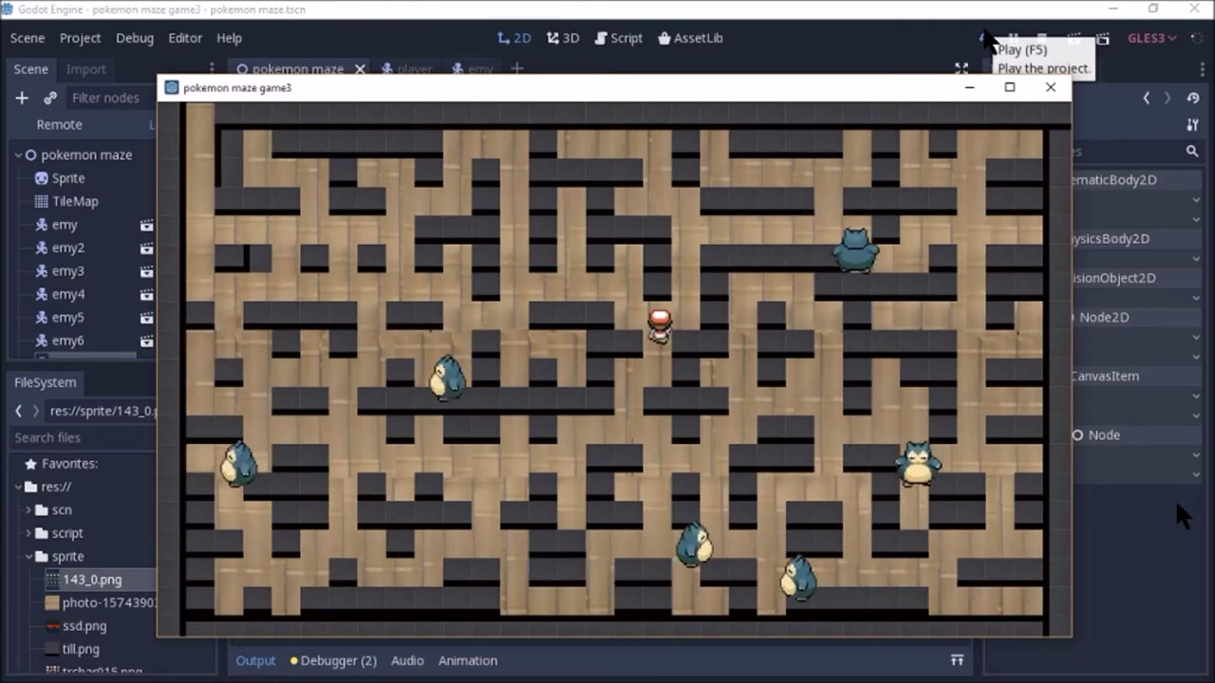
# - Walk the player down and right past the seven Snorlax enemies, then close the game
pyautogui.press('Down')
pyautogui.press('Down')
pyautogui.press('Right')
pyautogui.press('Down')
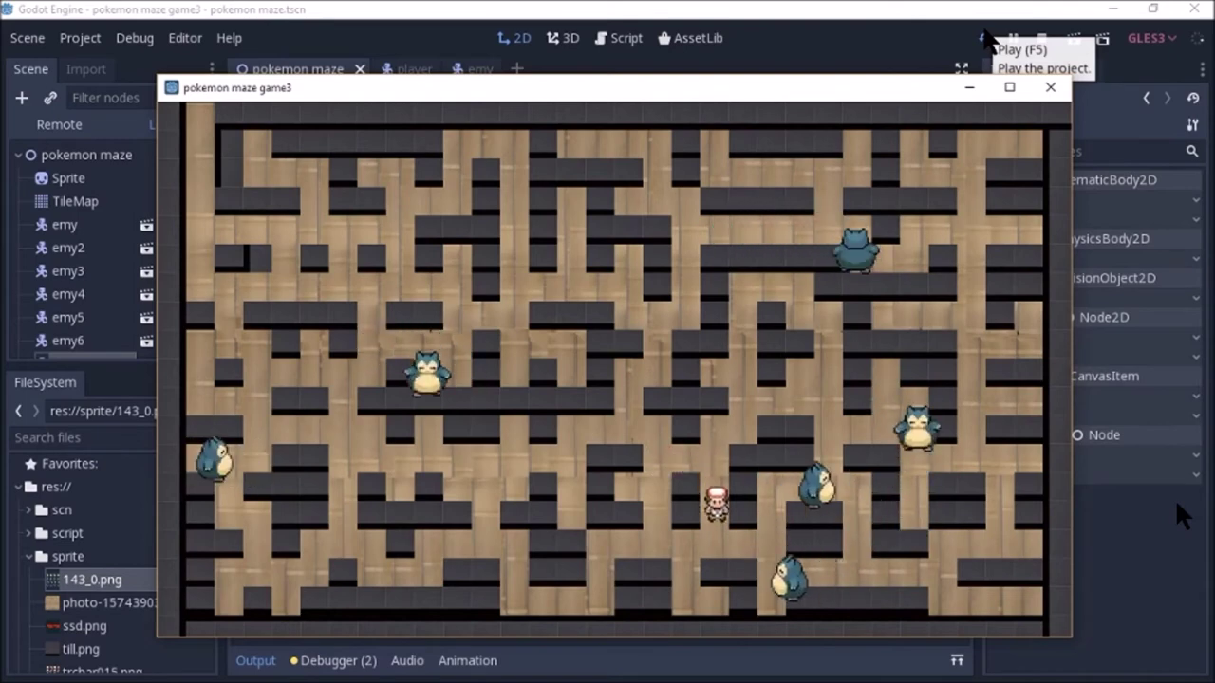
pyautogui.press('Right')
pyautogui.press('Down')
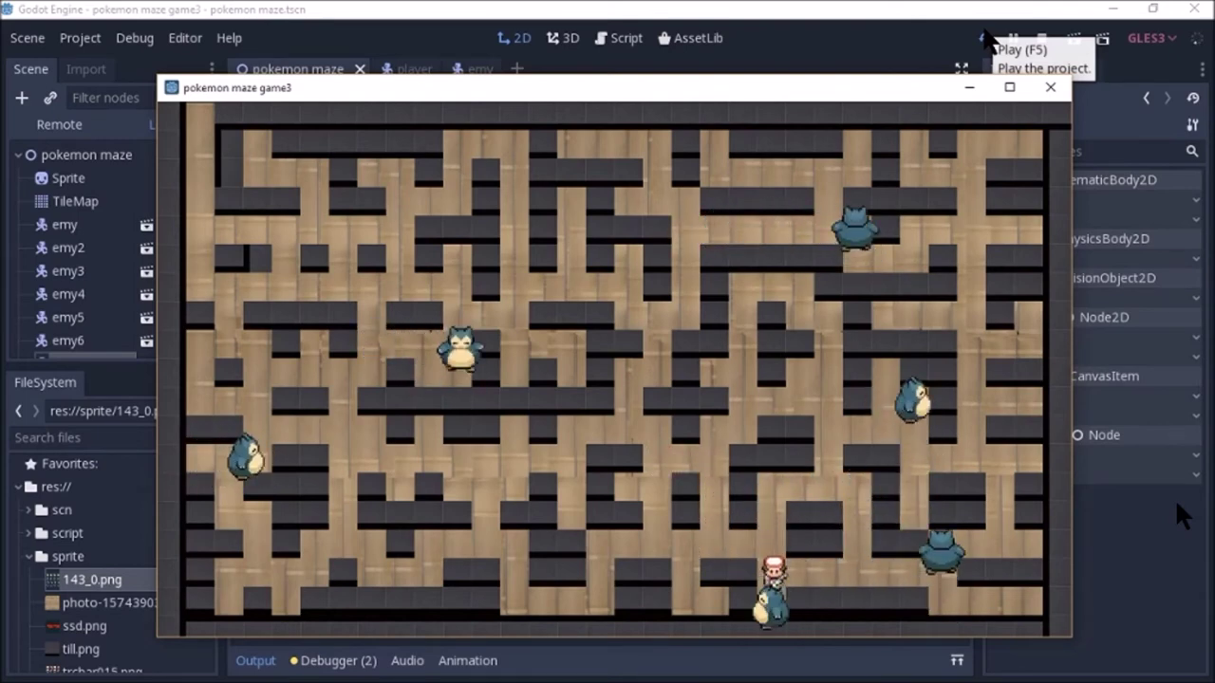
pyautogui.click(1050, 86)
pyautogui.scroll(-1, 443, 331)
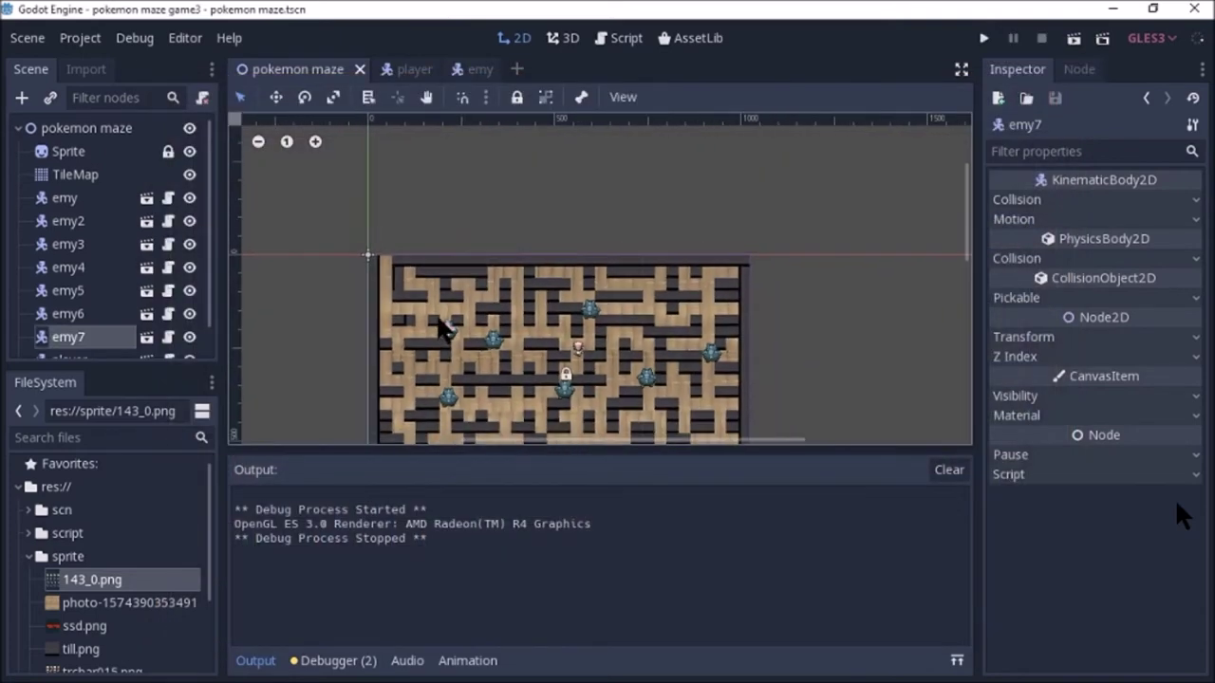
# - Move emy7 lower-right and duplicate it as emy8 on the maze's right side
pyautogui.moveTo(449, 329); pyautogui.dragTo(511, 408)
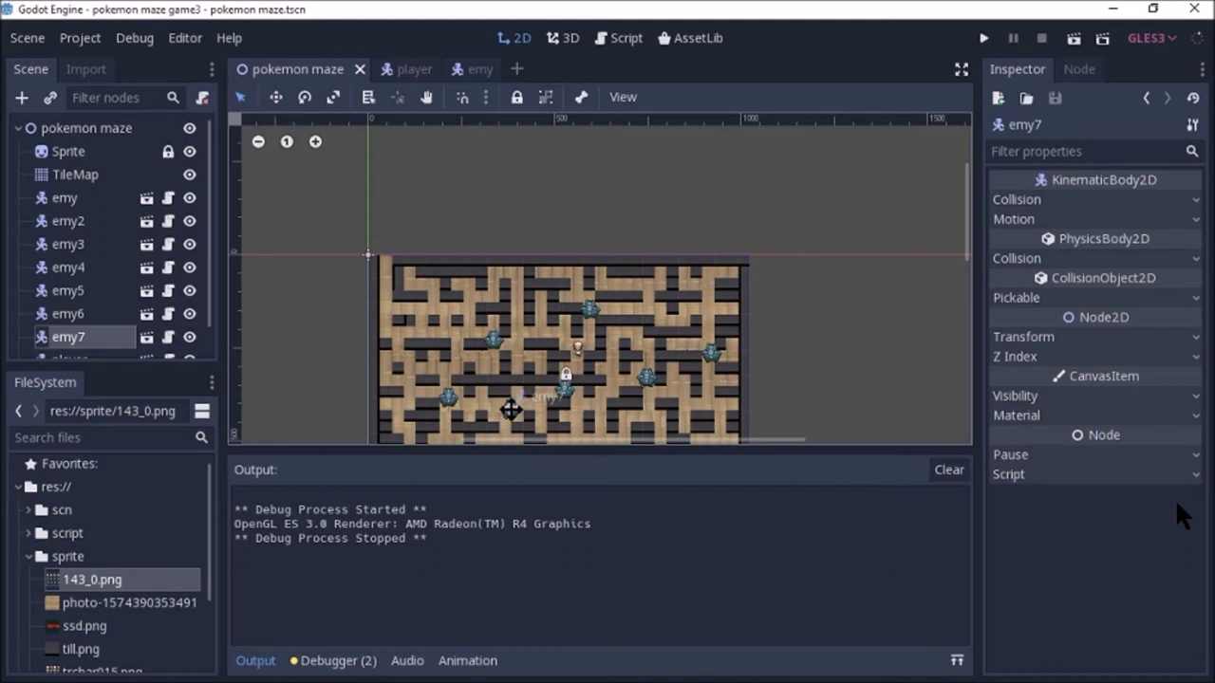
pyautogui.moveTo(509, 410); pyautogui.dragTo(510, 412)
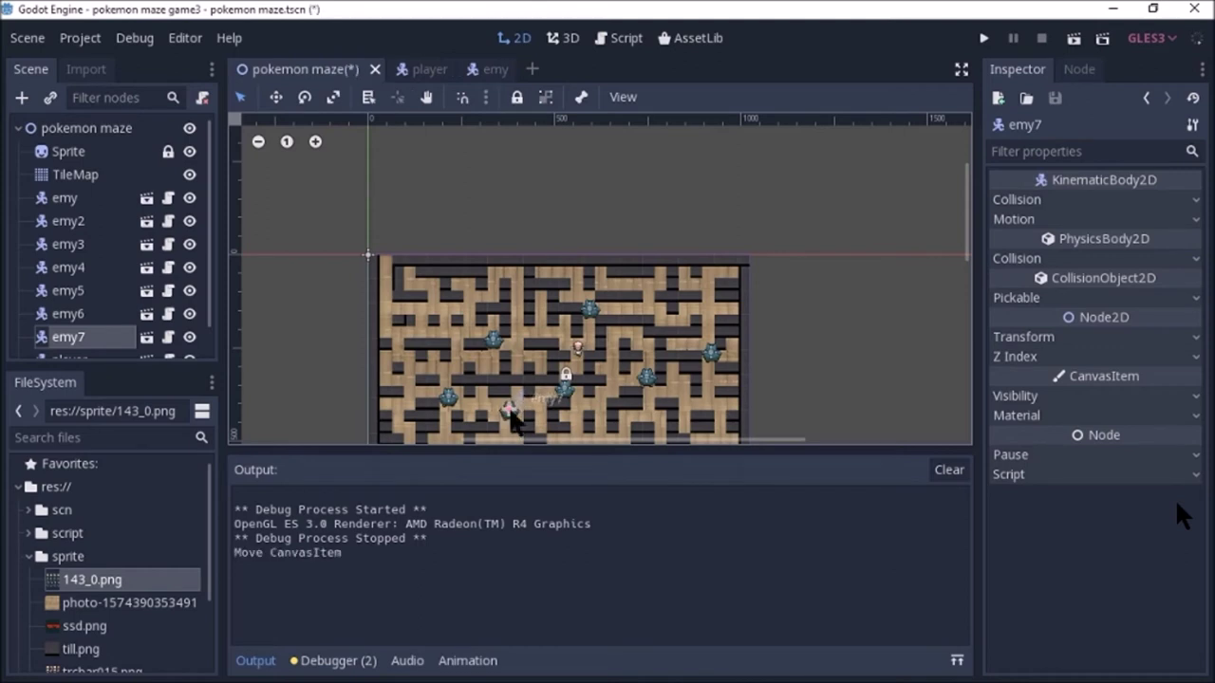
pyautogui.hotkey('ctrl', 'd')
pyautogui.moveTo(510, 417)
pyautogui.mouseDown()
pyautogui.moveTo(669, 406)
pyautogui.moveTo(685, 391)
pyautogui.mouseUp()
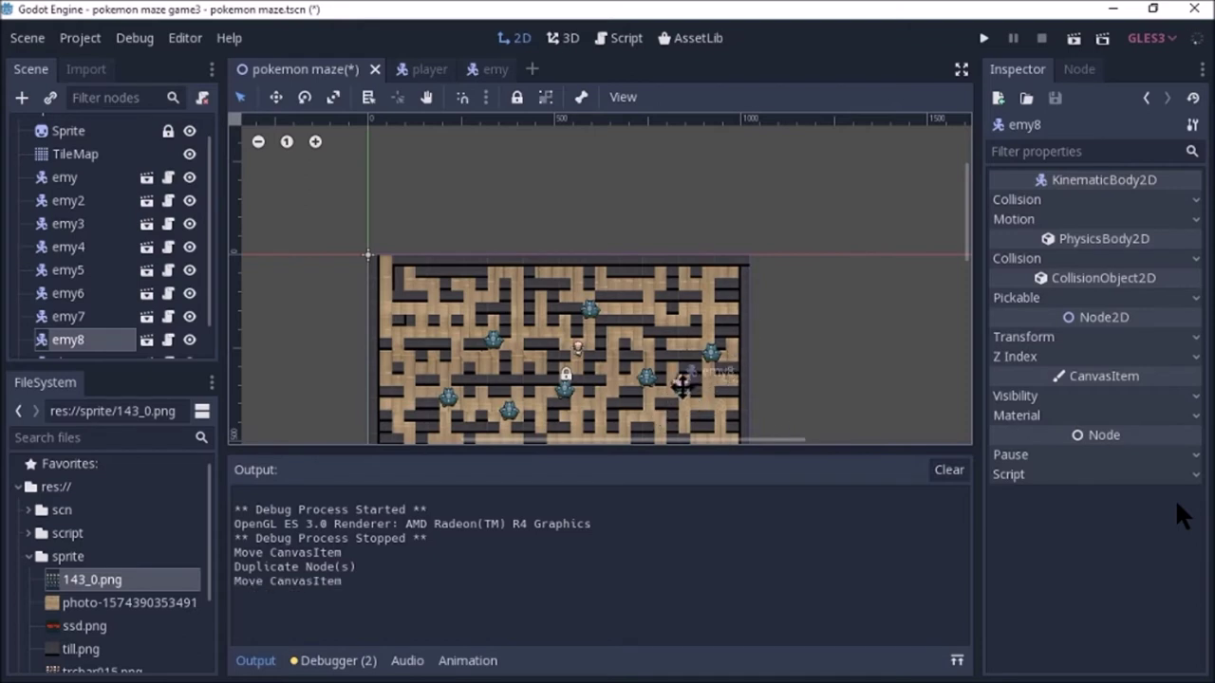
pyautogui.moveTo(690, 405); pyautogui.dragTo(684, 399)
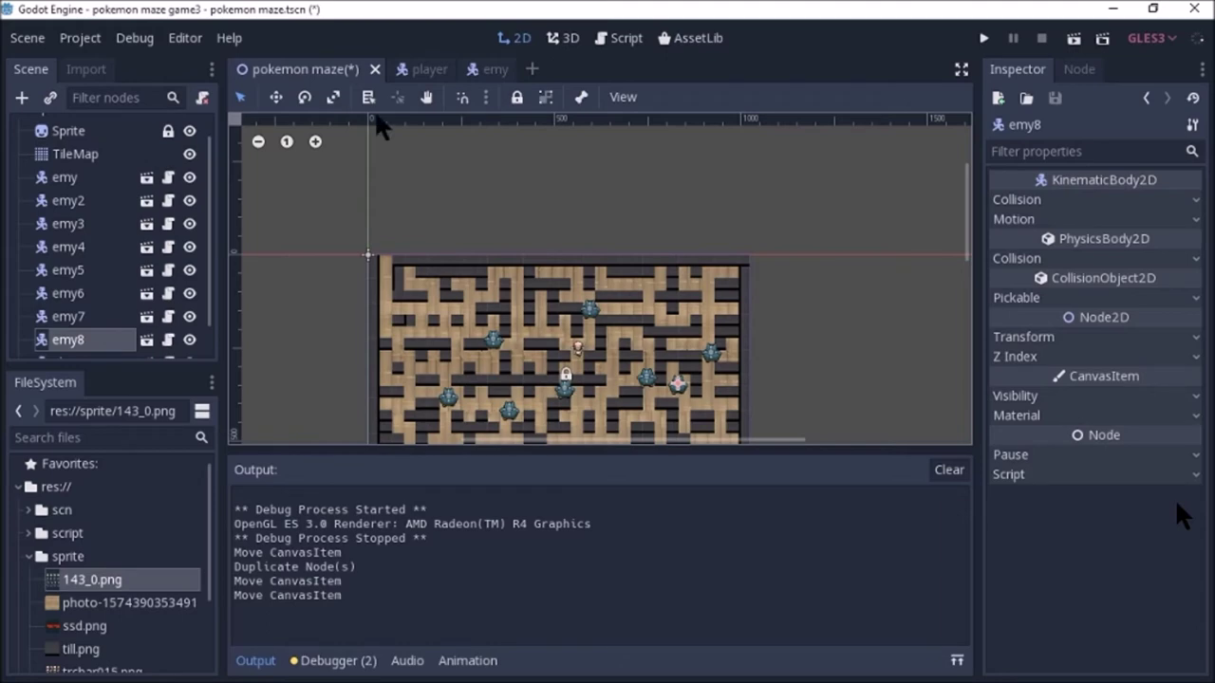
pyautogui.click(443, 72)
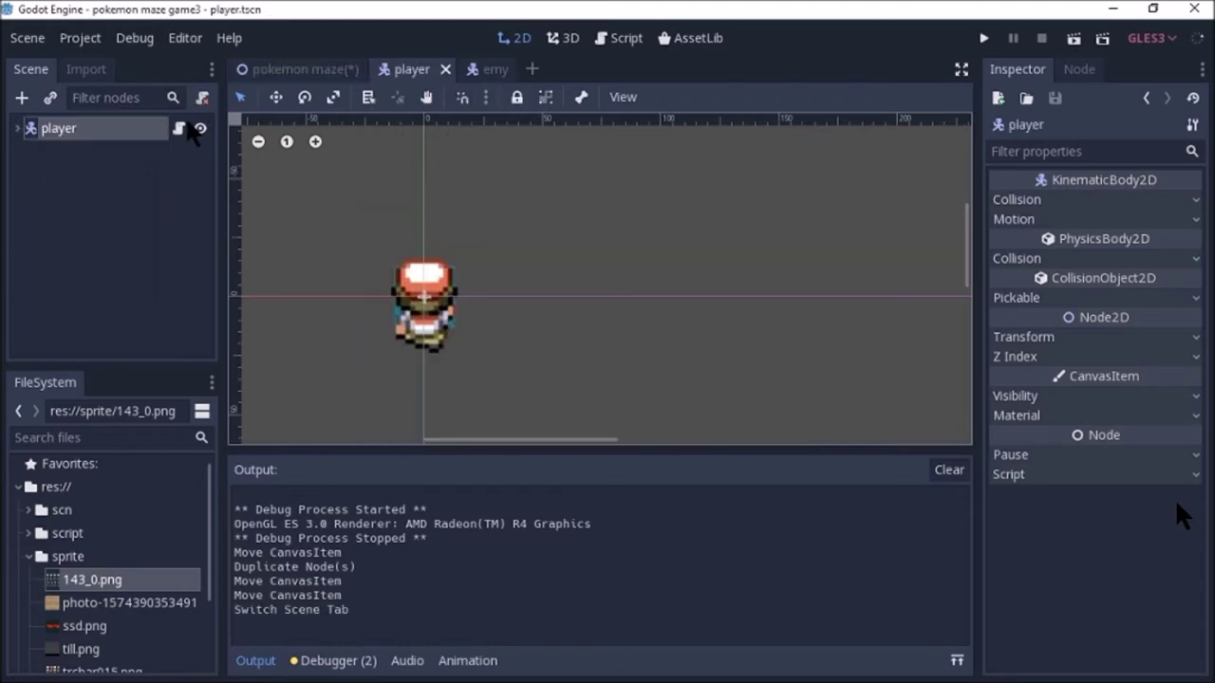
# - Open player.gd in an enlarged script editor
pyautogui.click(178, 130)
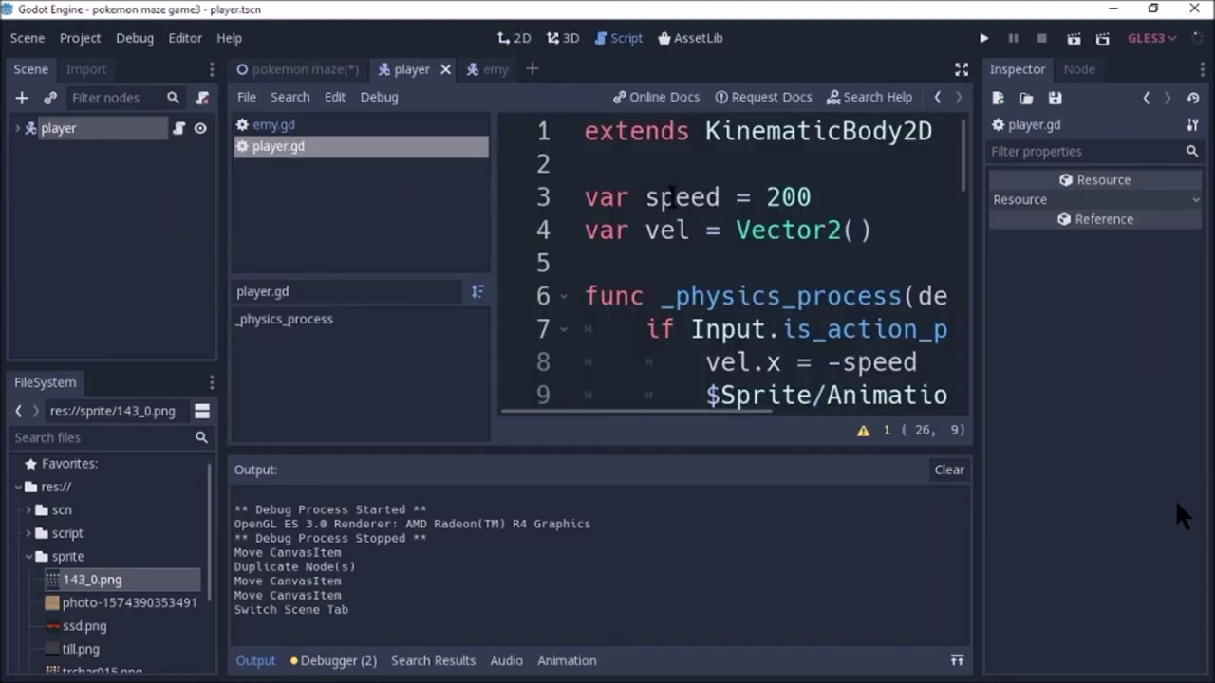
pyautogui.click(962, 71)
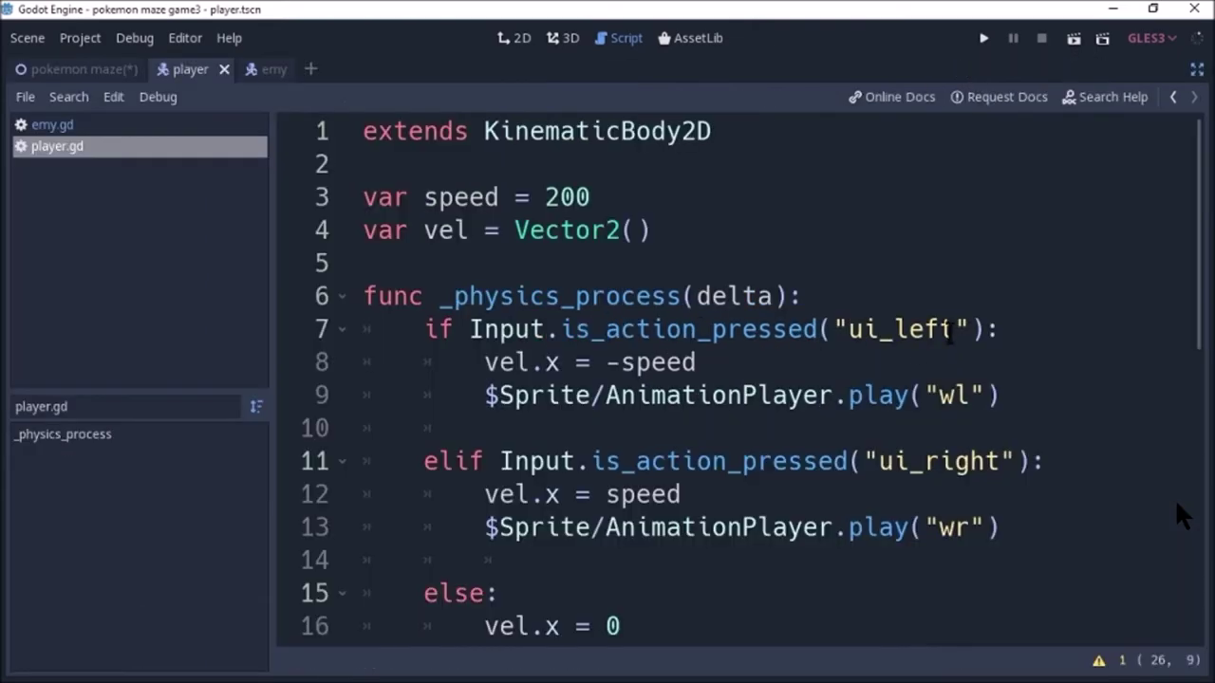
pyautogui.scroll(-5, 916, 482)
pyautogui.scroll(5, 916, 482)
# - Add 'var dead = false' below the vel declaration and start a new line in _physics_process
pyautogui.click(680, 231)
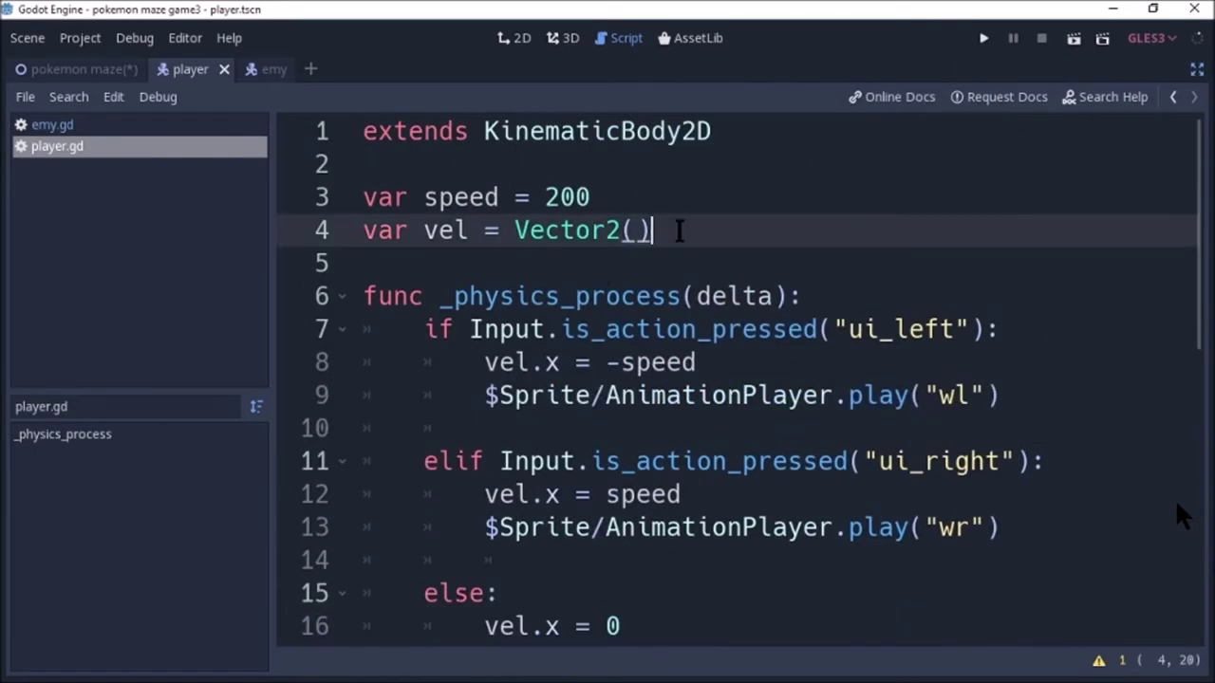
pyautogui.press('Return')
pyautogui.write('var ')
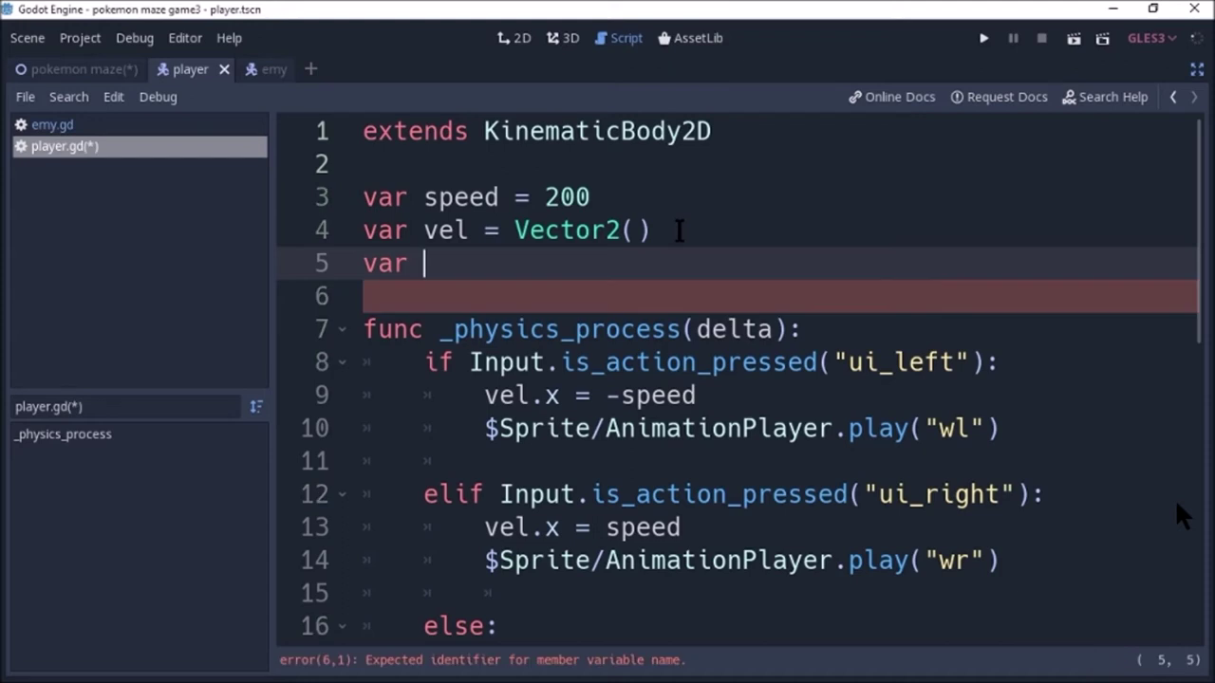
pyautogui.write('dead')
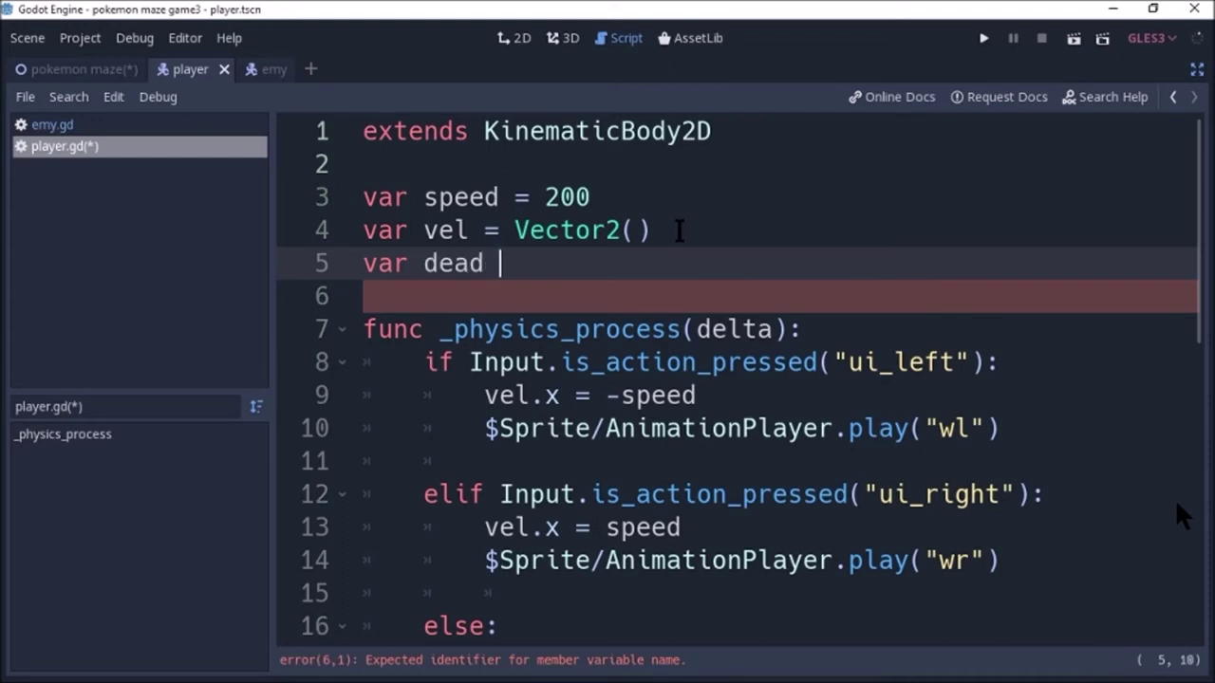
pyautogui.write('= ')
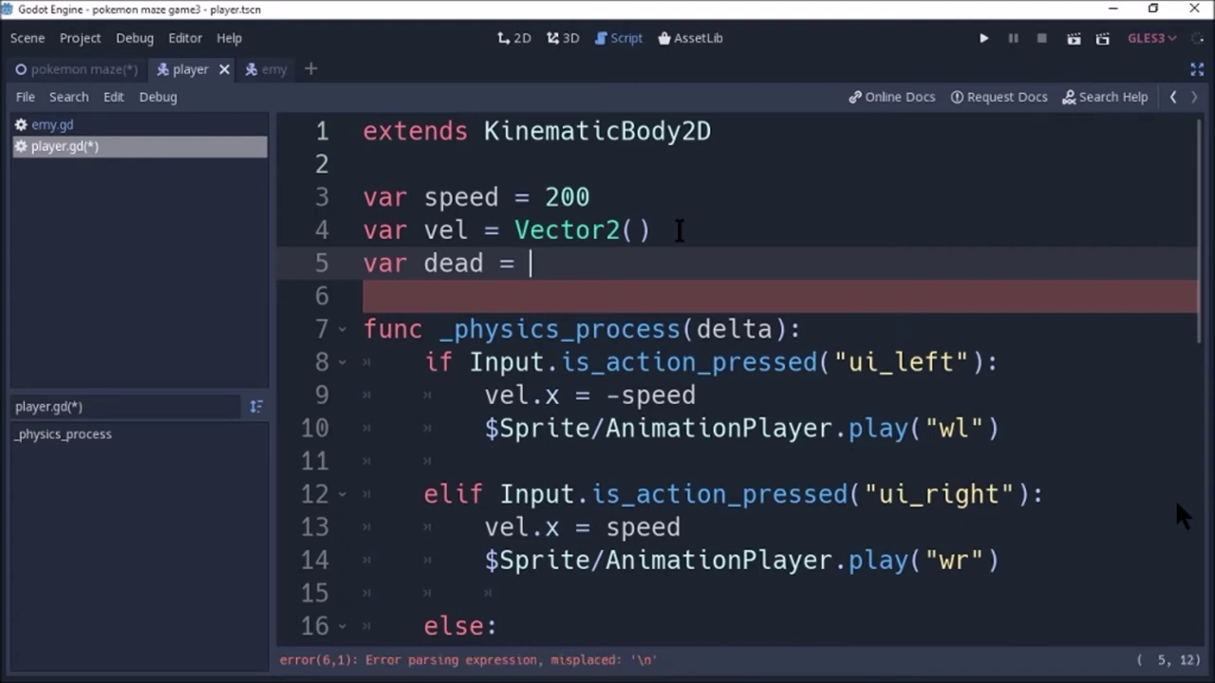
pyautogui.write('fak')
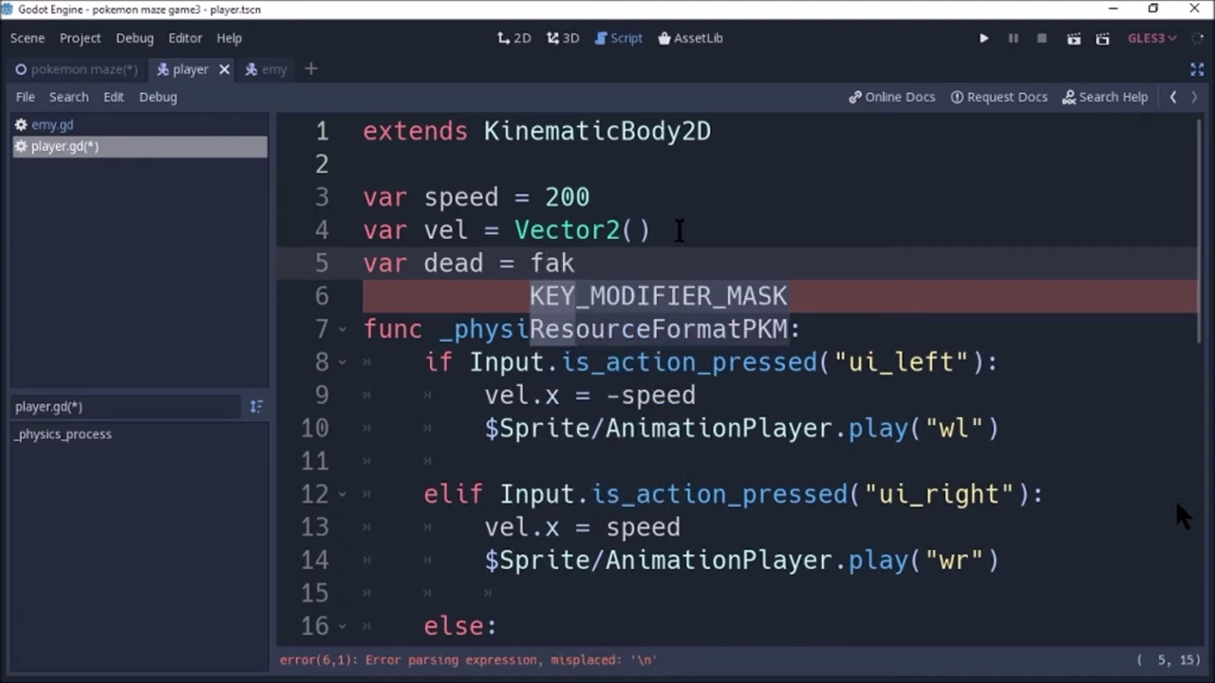
pyautogui.press('BackSpace')
pyautogui.write('lse')
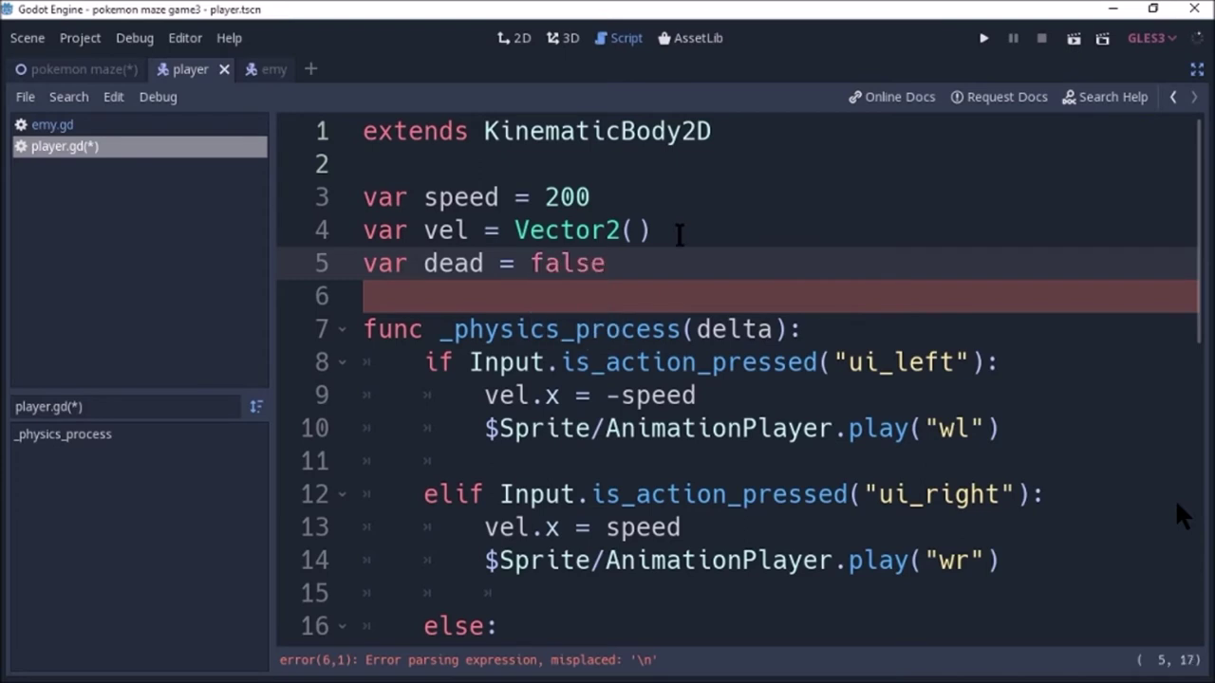
pyautogui.click(835, 228)
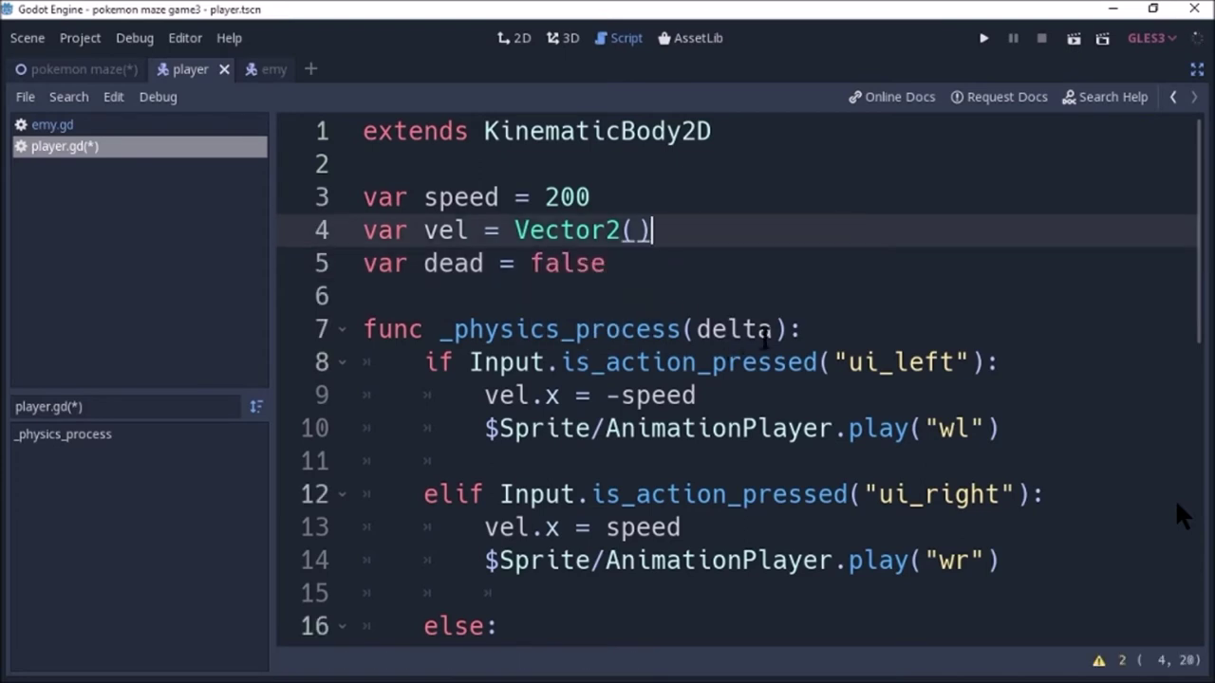
pyautogui.click(823, 334)
pyautogui.press('Return')
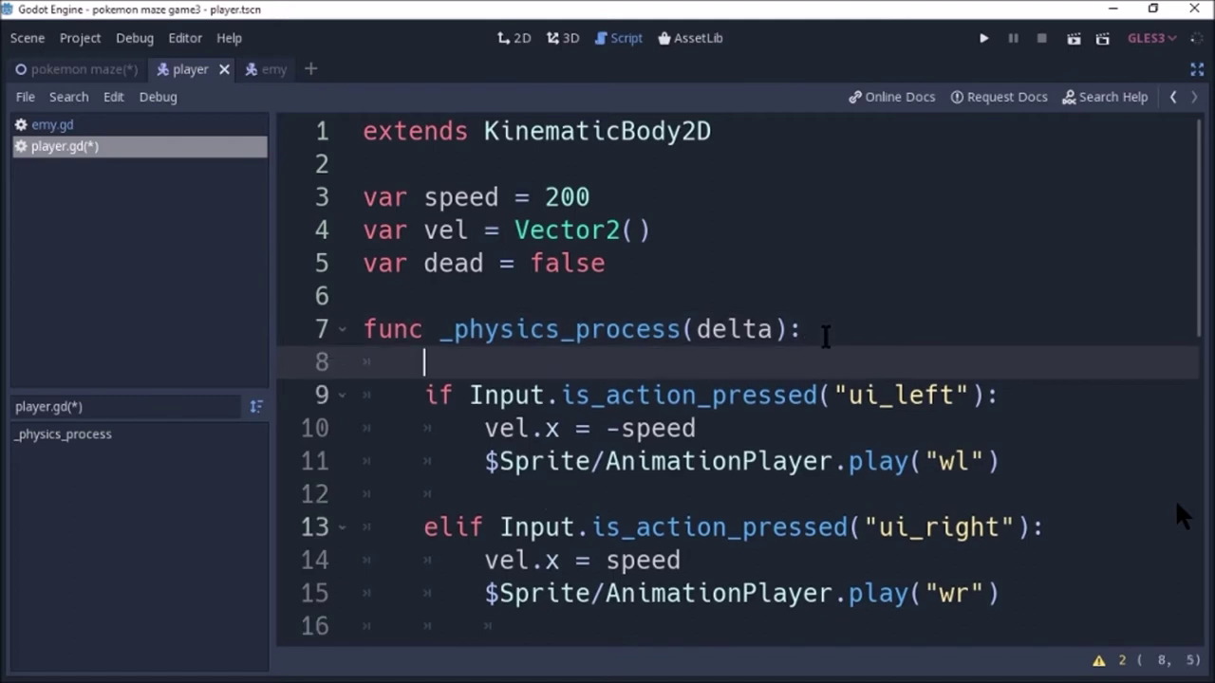
# - Write 'if dead == false:' at the top of _physics_process
pyautogui.write('if ')
pyautogui.write('dead ')
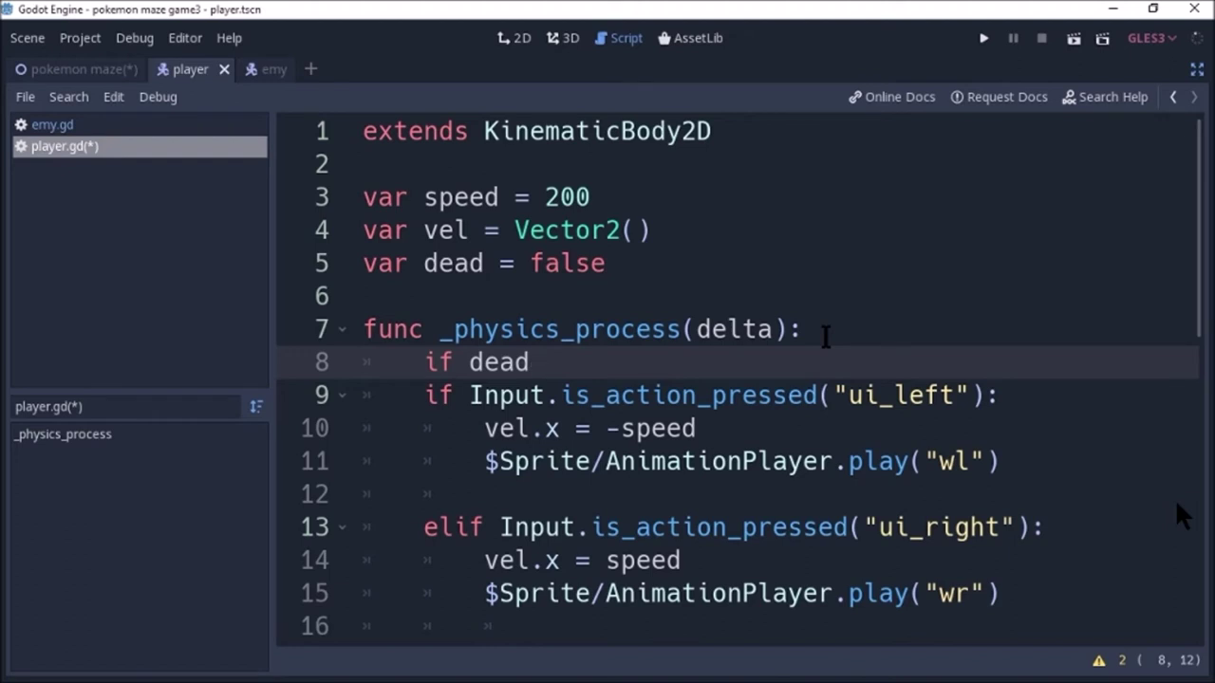
pyautogui.write('== false')
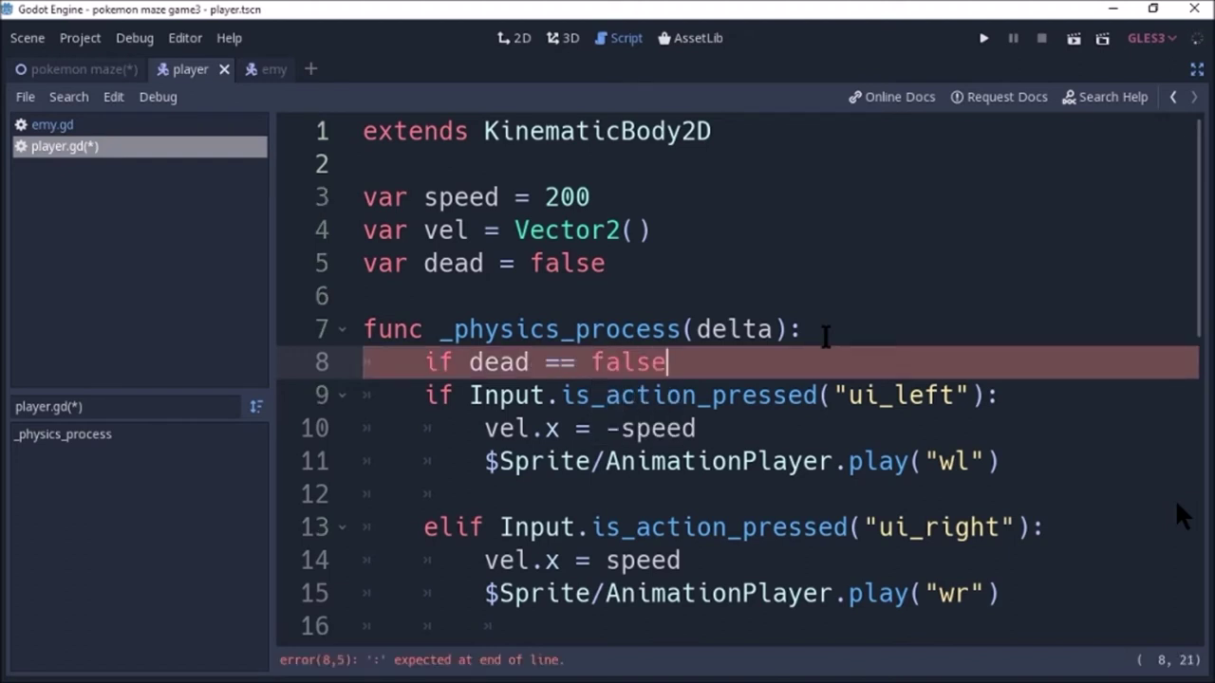
pyautogui.write(':')
pyautogui.press('Return')
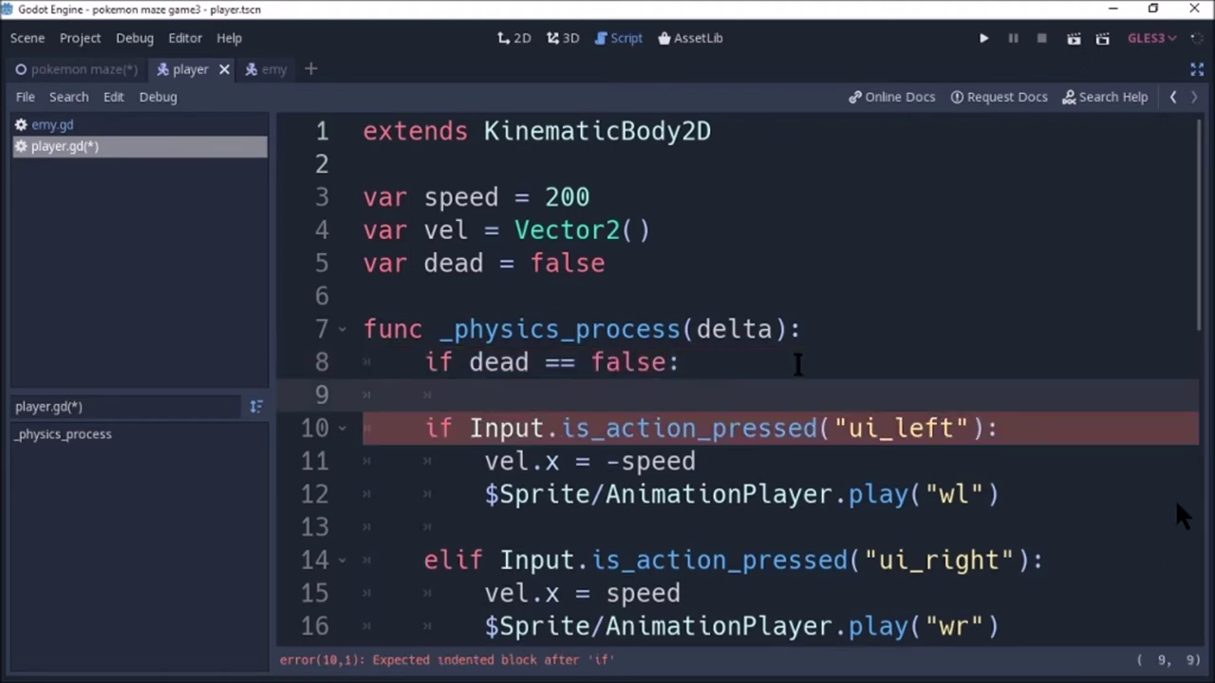
pyautogui.click(797, 363)
pyautogui.scroll(-3, 797, 364)
pyautogui.scroll(3, 795, 361)
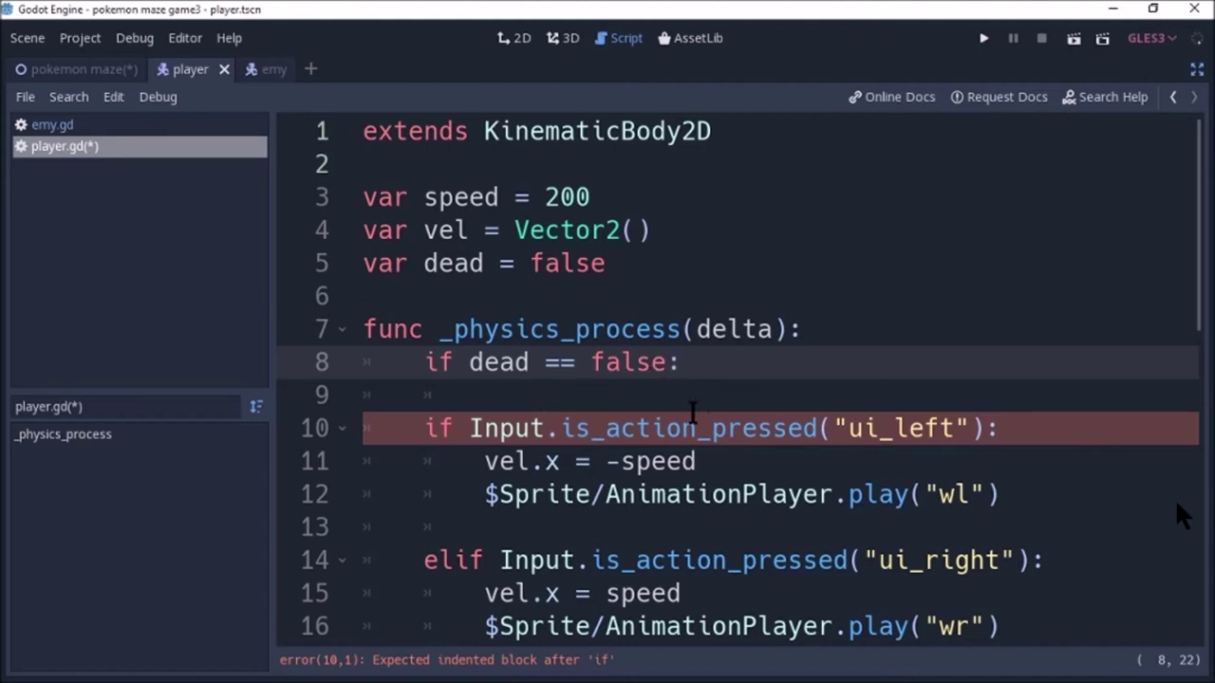
# - Indent lines 10–35 of movement code under the check and delete the blank line 9
pyautogui.moveTo(421, 410); pyautogui.dragTo(472, 541)
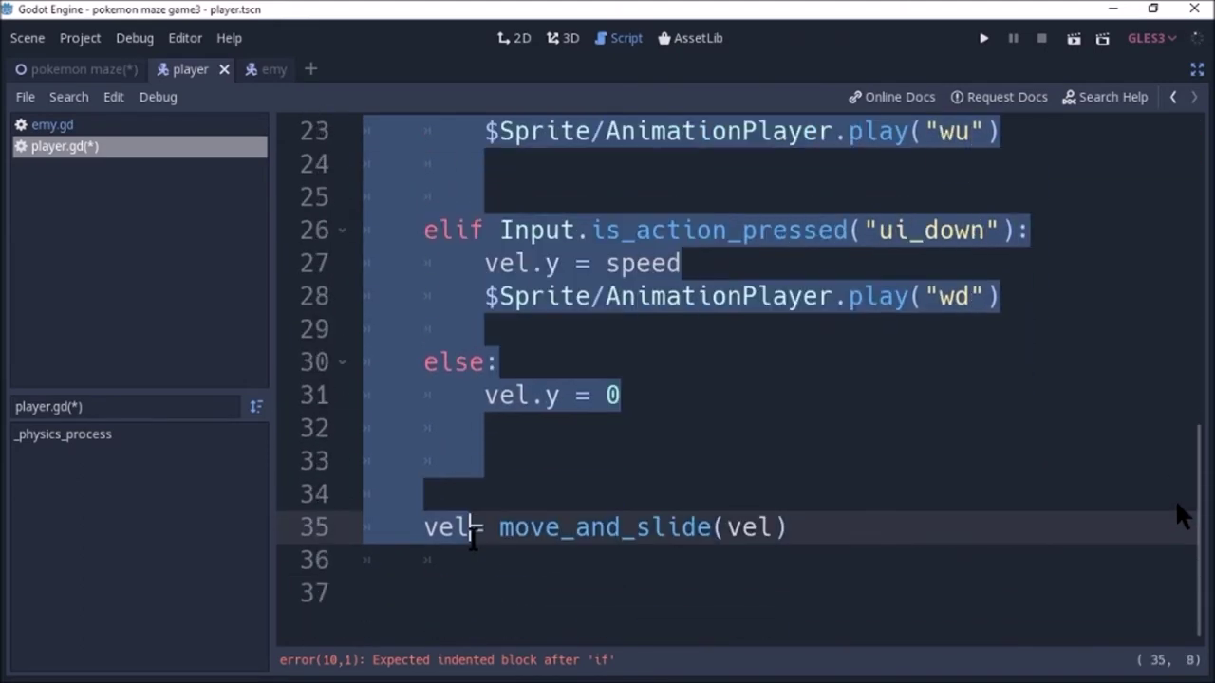
pyautogui.moveTo(472, 541); pyautogui.dragTo(842, 531)
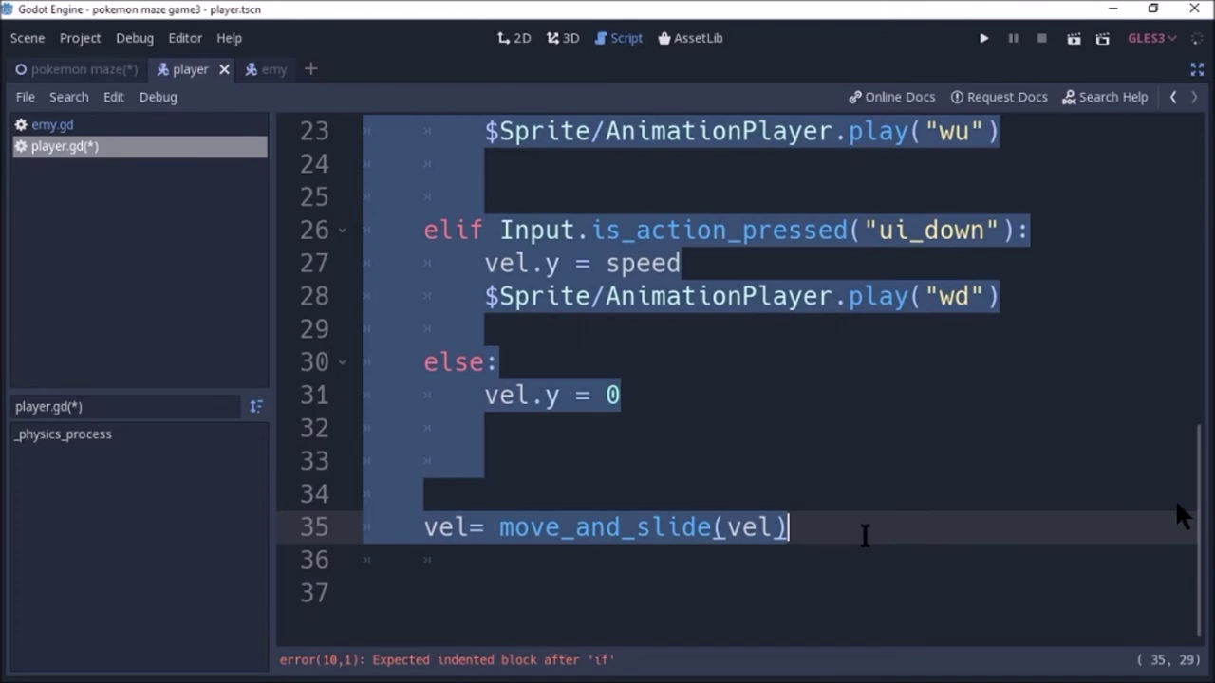
pyautogui.press('Tab')
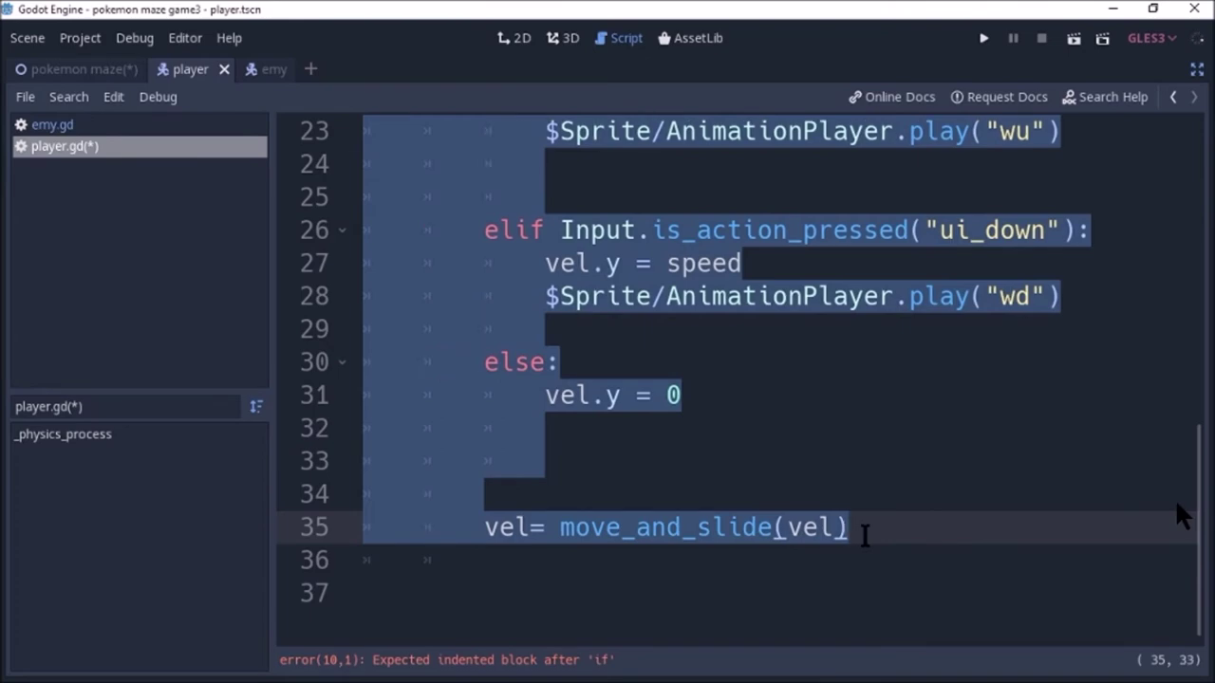
pyautogui.scroll(3, 895, 427)
pyautogui.scroll(1, 895, 427)
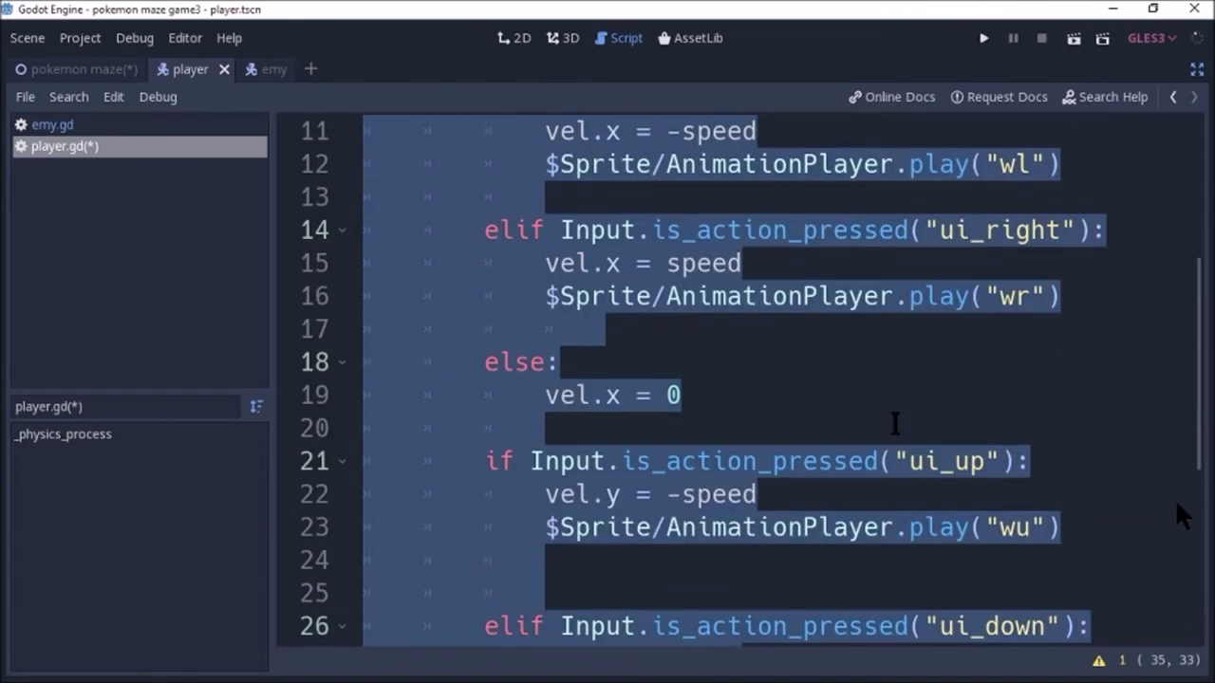
pyautogui.scroll(3, 895, 427)
pyautogui.click(890, 317)
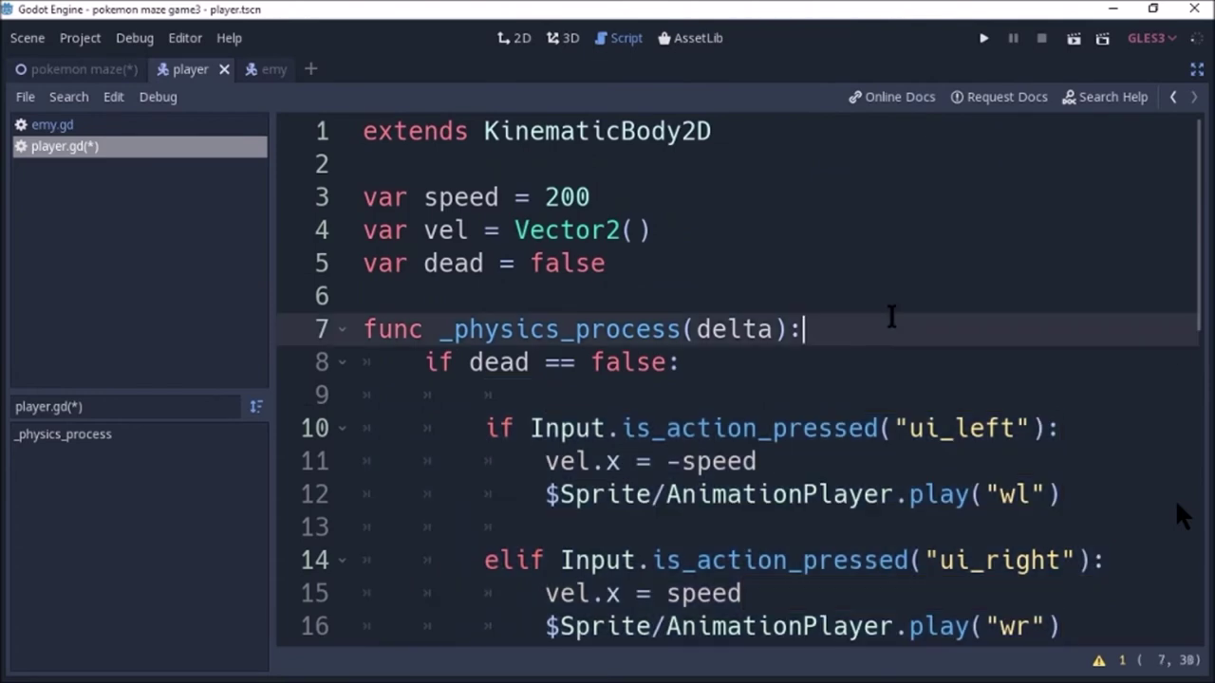
pyautogui.click(635, 399)
pyautogui.press('BackSpace')
pyautogui.press('BackSpace')
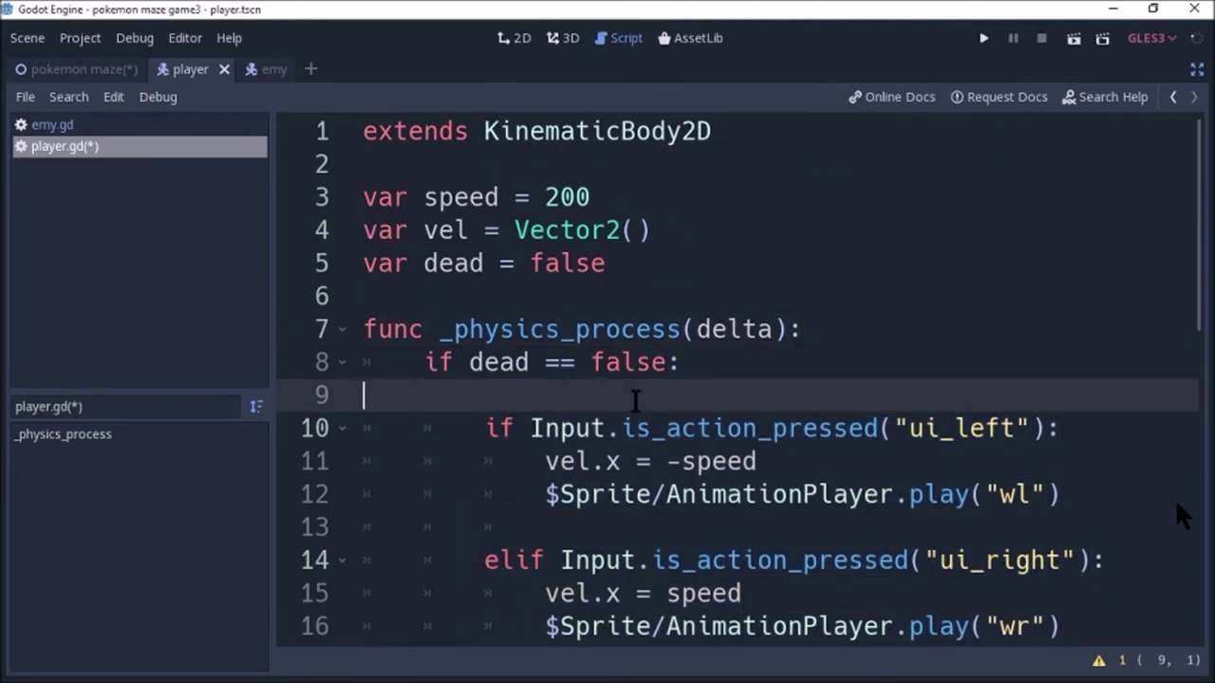
pyautogui.press('BackSpace')
pyautogui.scroll(-5, 698, 465)
pyautogui.scroll(-2, 698, 465)
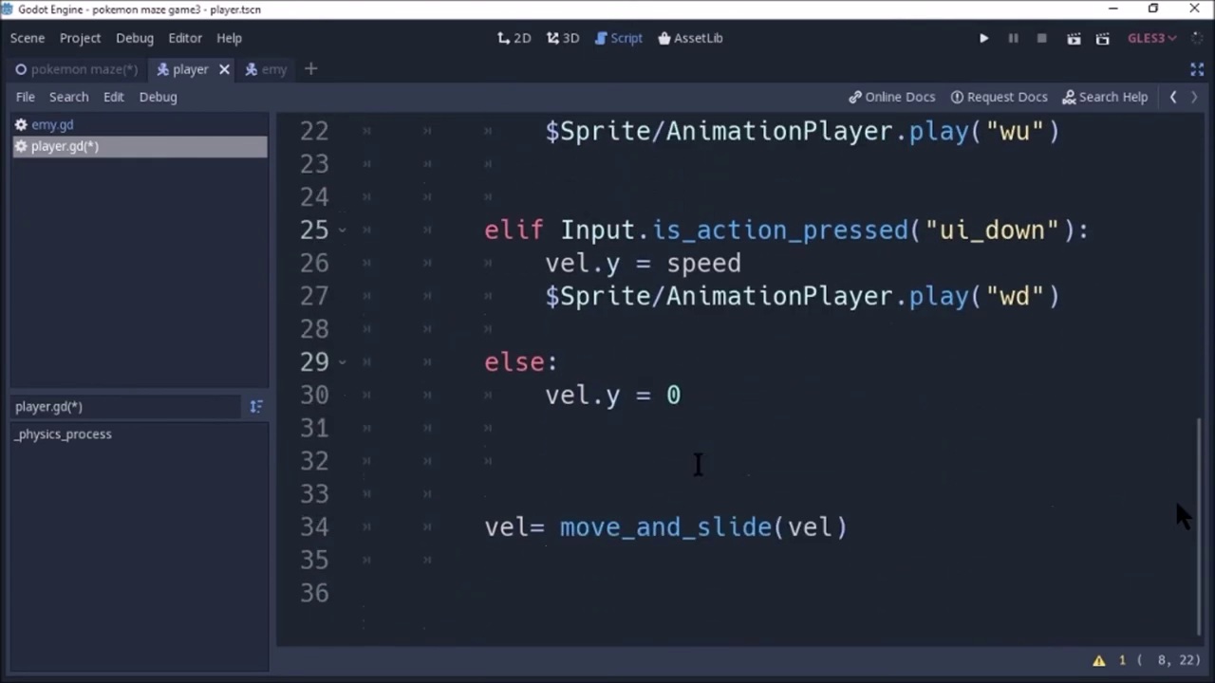
# - Paste the func dead() block at line 36 of player.gd
pyautogui.click(619, 596)
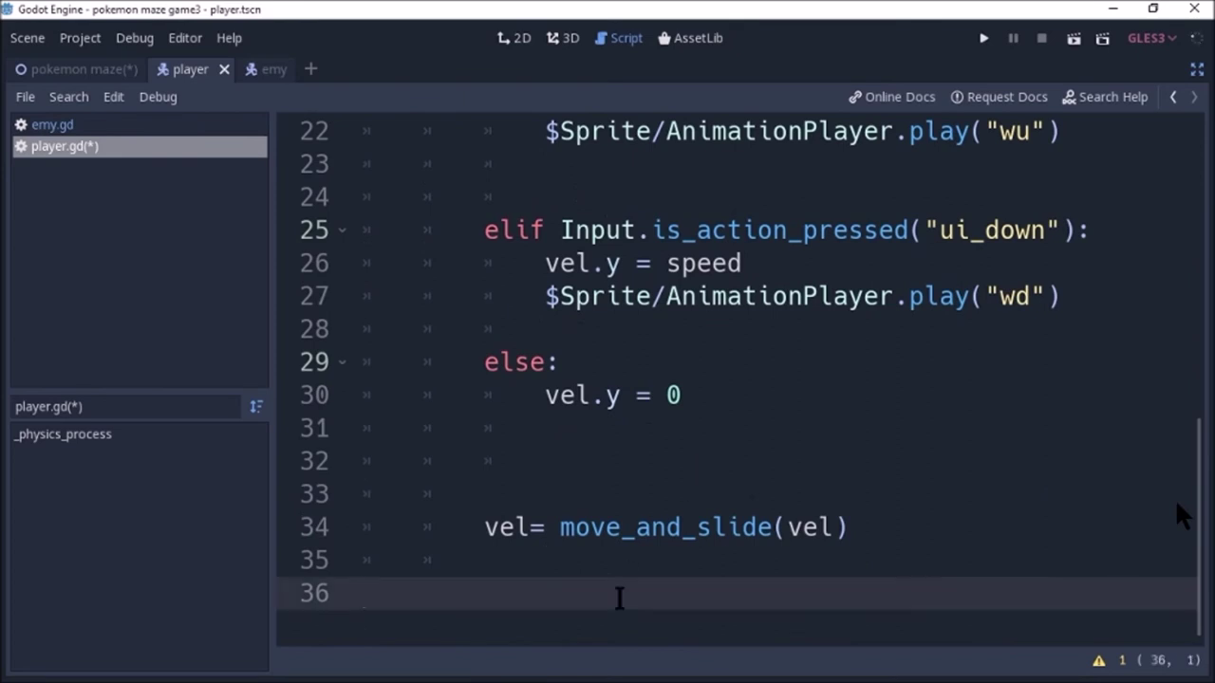
pyautogui.hotkey('ctrl', 'v')
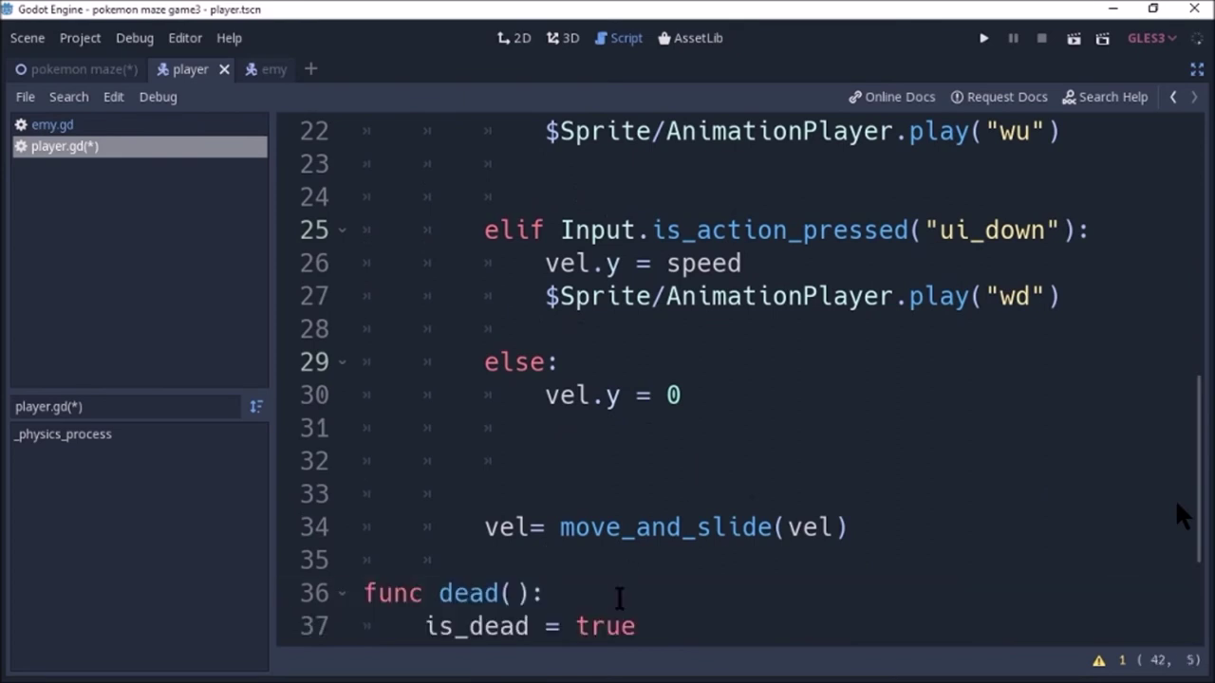
pyautogui.scroll(-1, 1177, 515)
pyautogui.scroll(-1, 1177, 515)
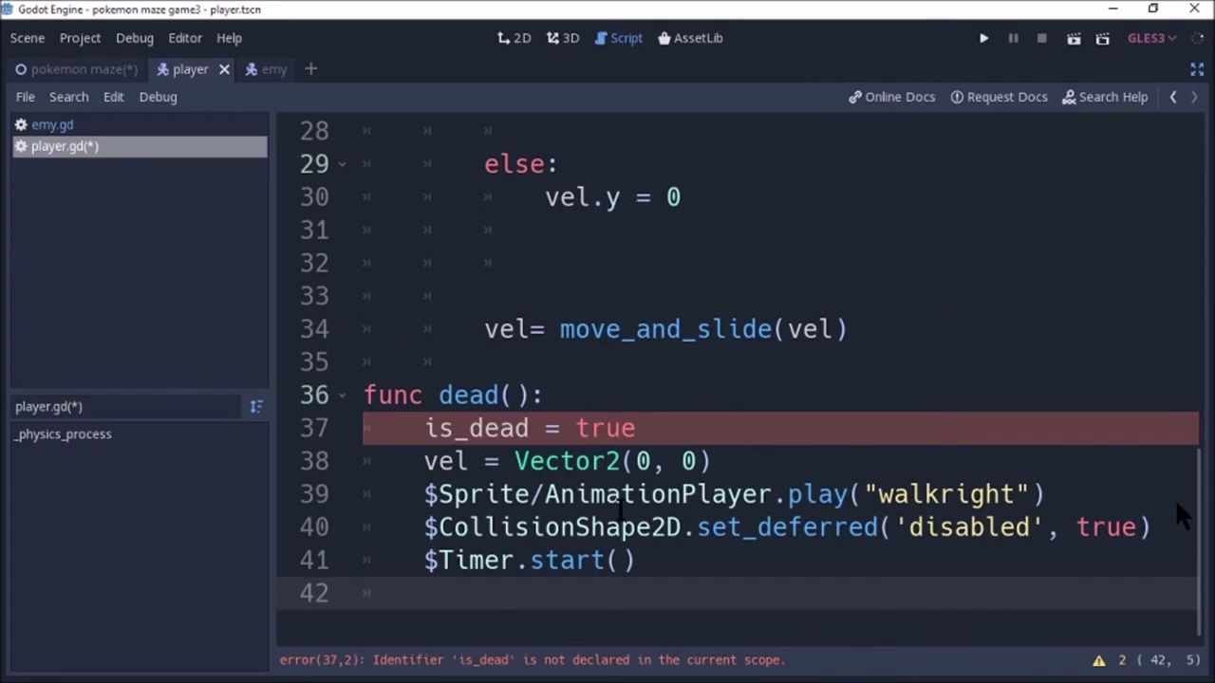
# - Change 'is_dead' to 'dead' on line 37 to fix the undeclared identifier error
pyautogui.click(469, 432)
pyautogui.press('BackSpace')
pyautogui.press('BackSpace')
pyautogui.press('BackSpace')
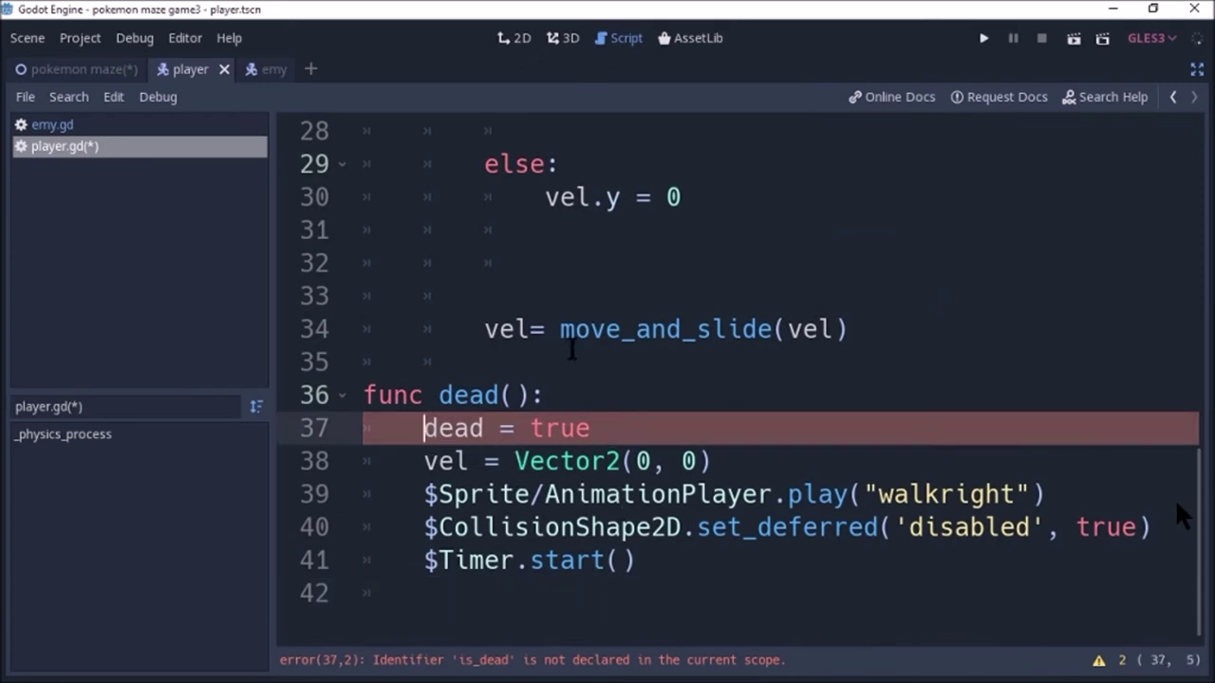
pyautogui.click(572, 353)
pyautogui.click(587, 584)
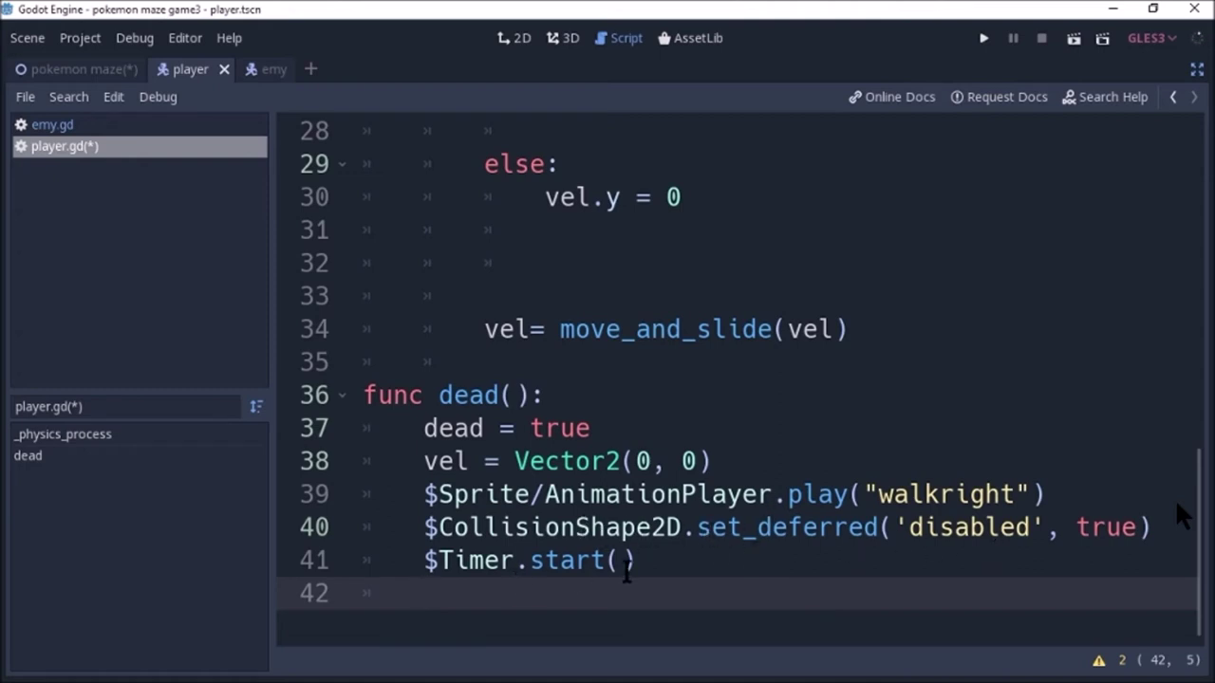
pyautogui.scroll(1, 695, 588)
pyautogui.scroll(-1, 695, 588)
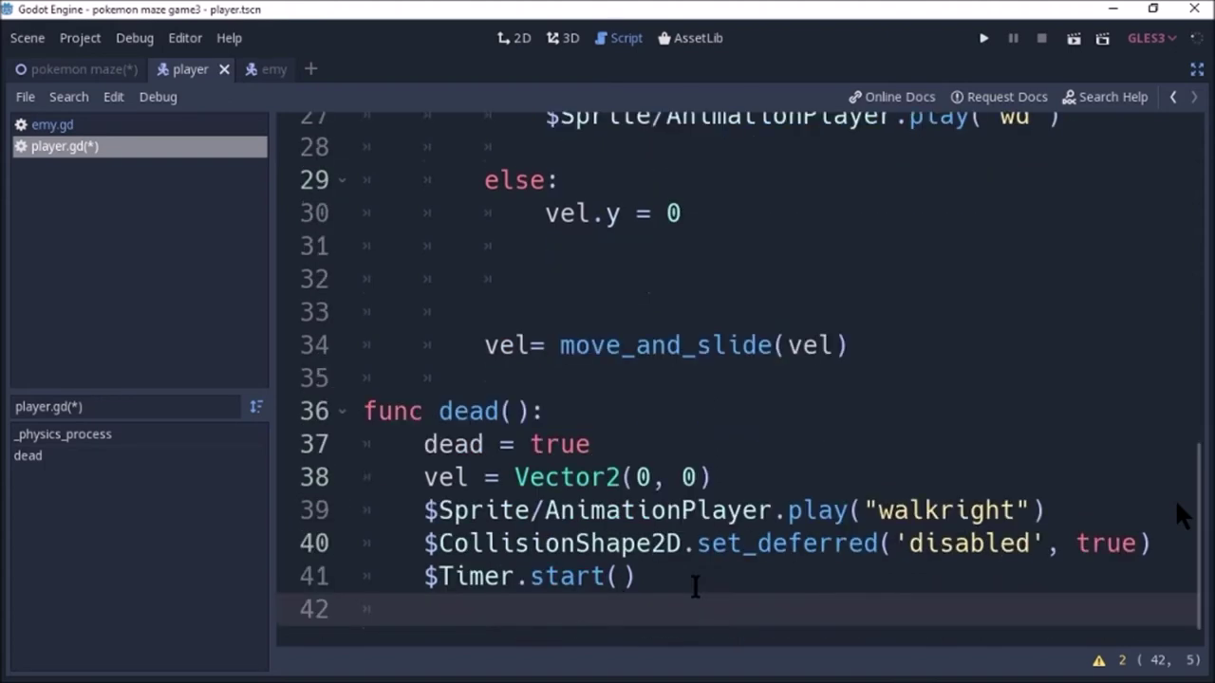
pyautogui.scroll(1, 696, 583)
pyautogui.scroll(-1, 695, 587)
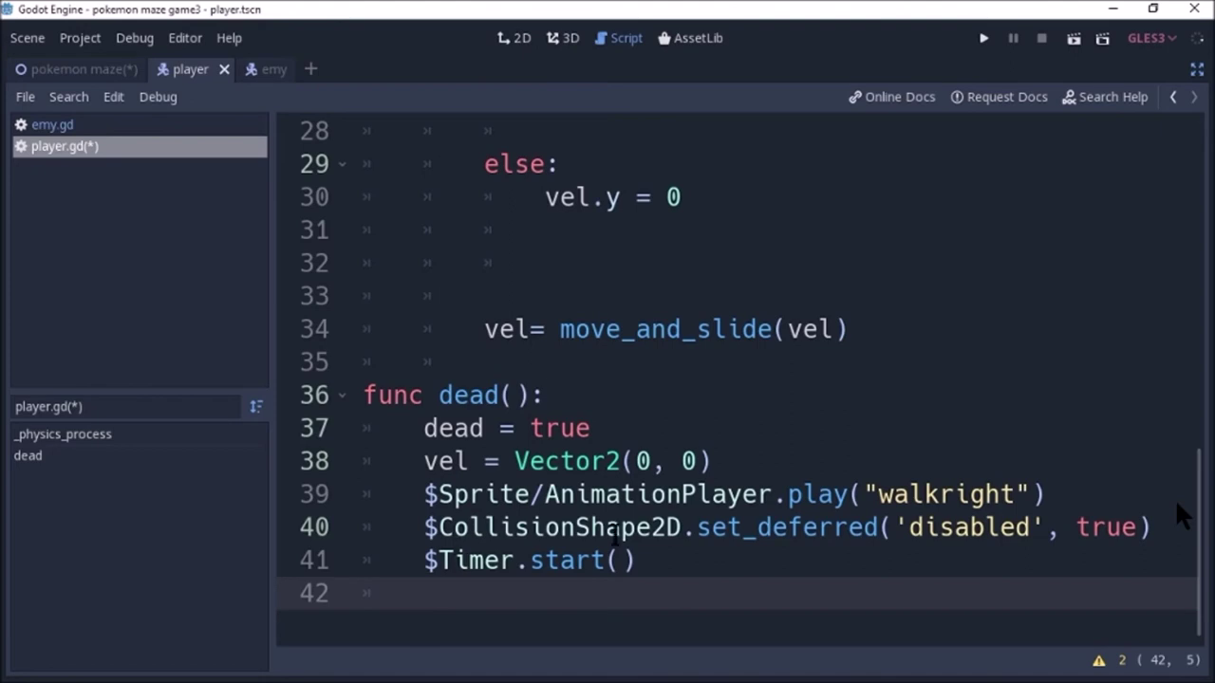
# - In the 2D view, add a Timer child node under the player root node
pyautogui.click(527, 46)
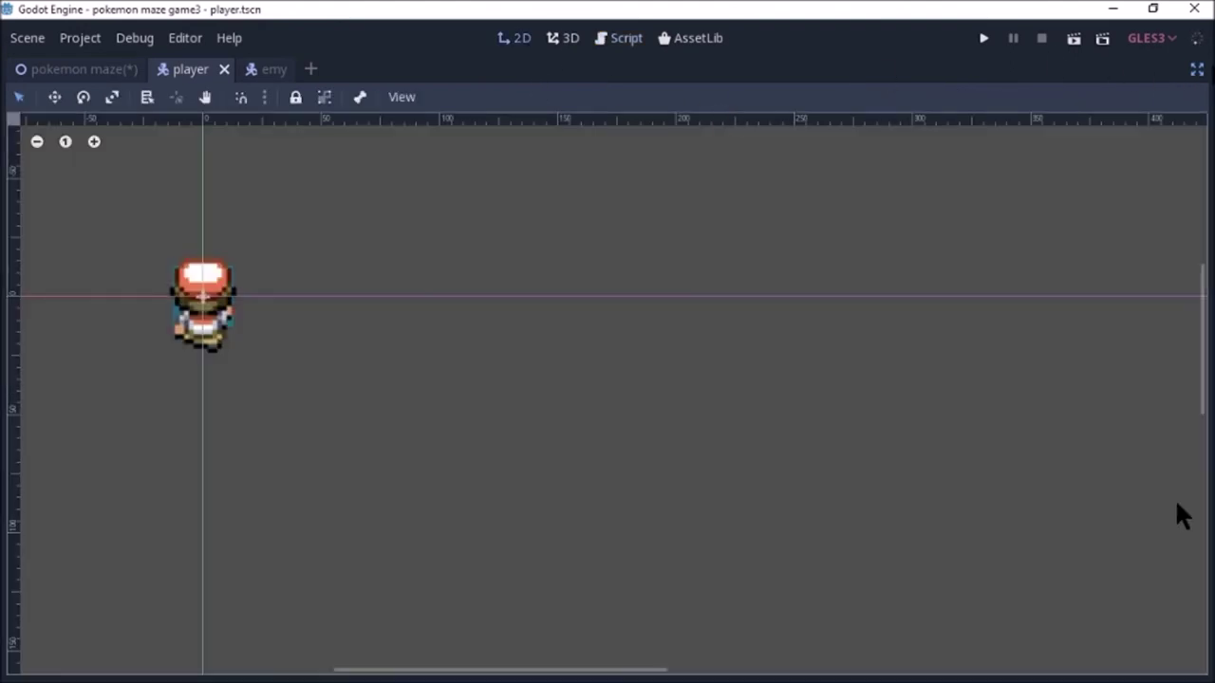
pyautogui.click(1198, 71)
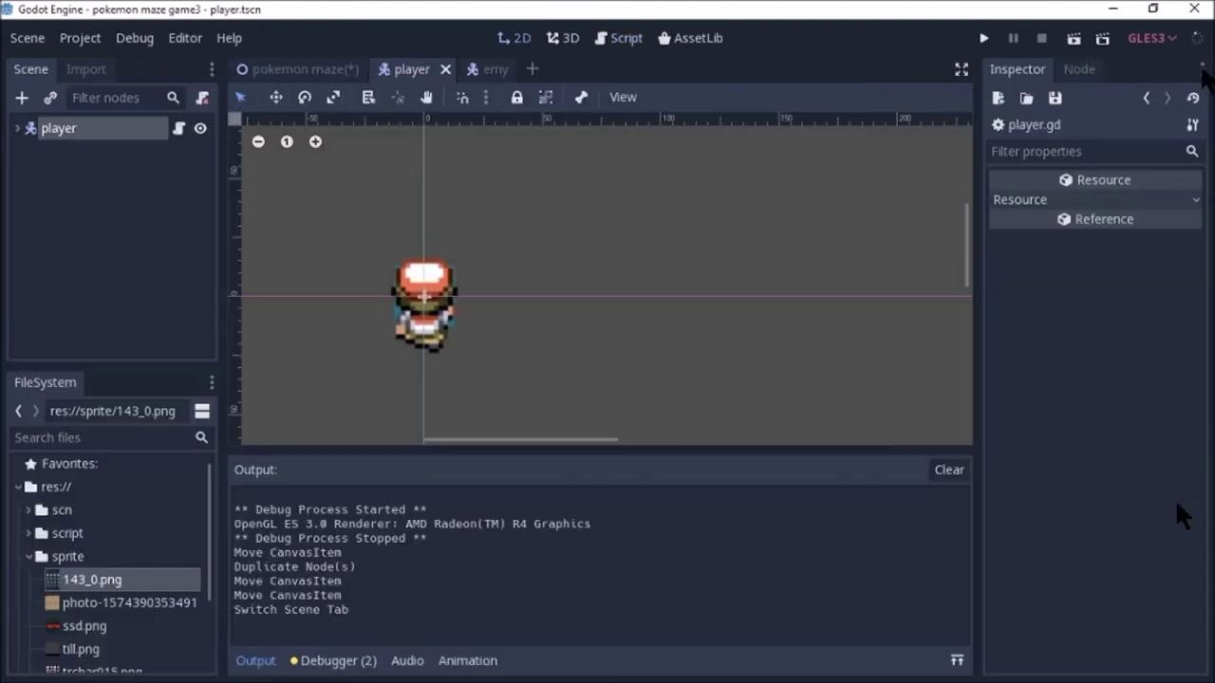
pyautogui.click(57, 133)
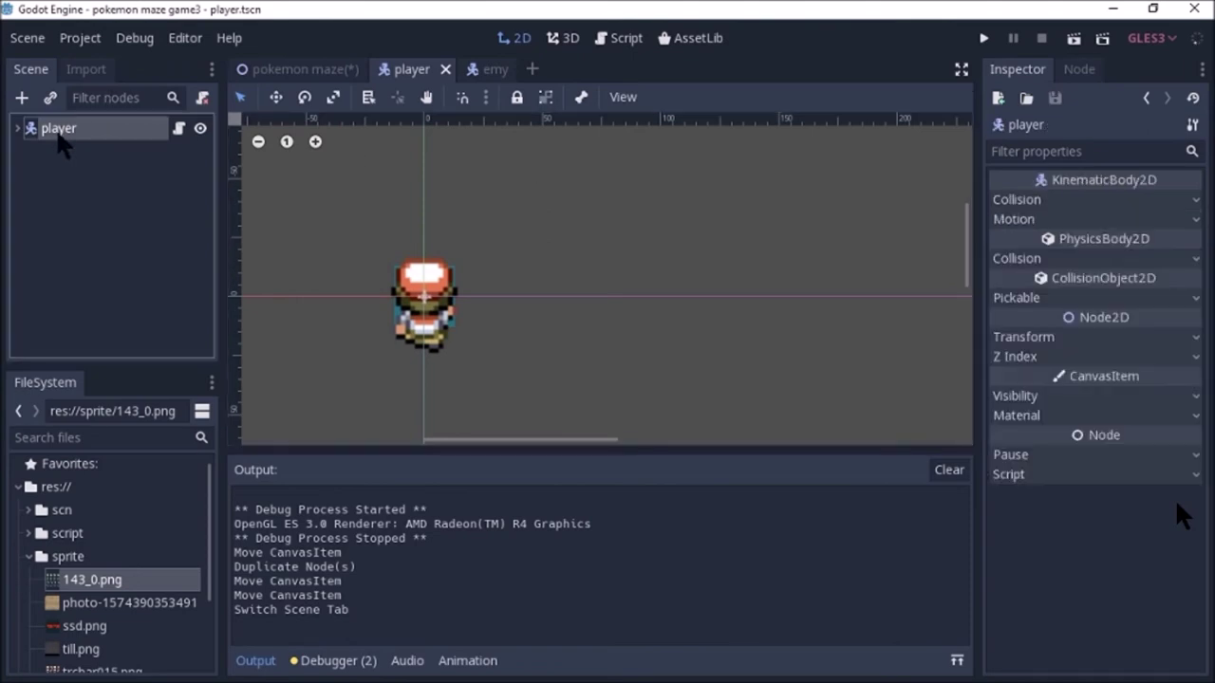
pyautogui.click(22, 98)
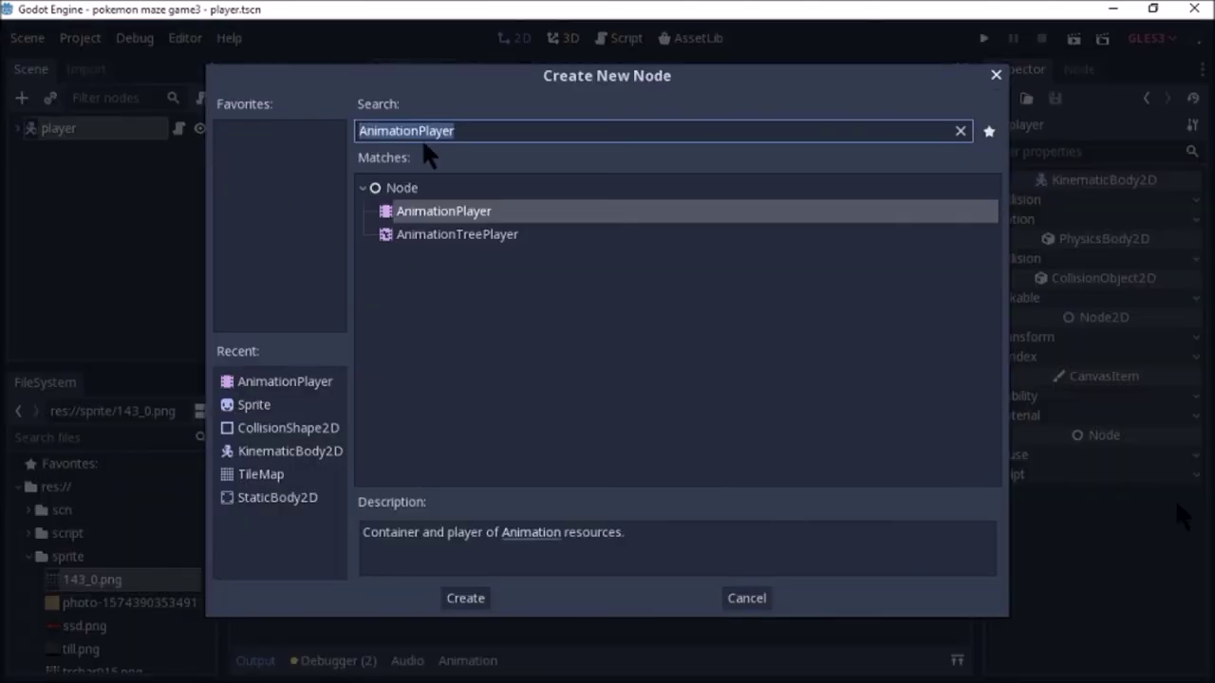
pyautogui.press('BackSpace')
pyautogui.write('ti')
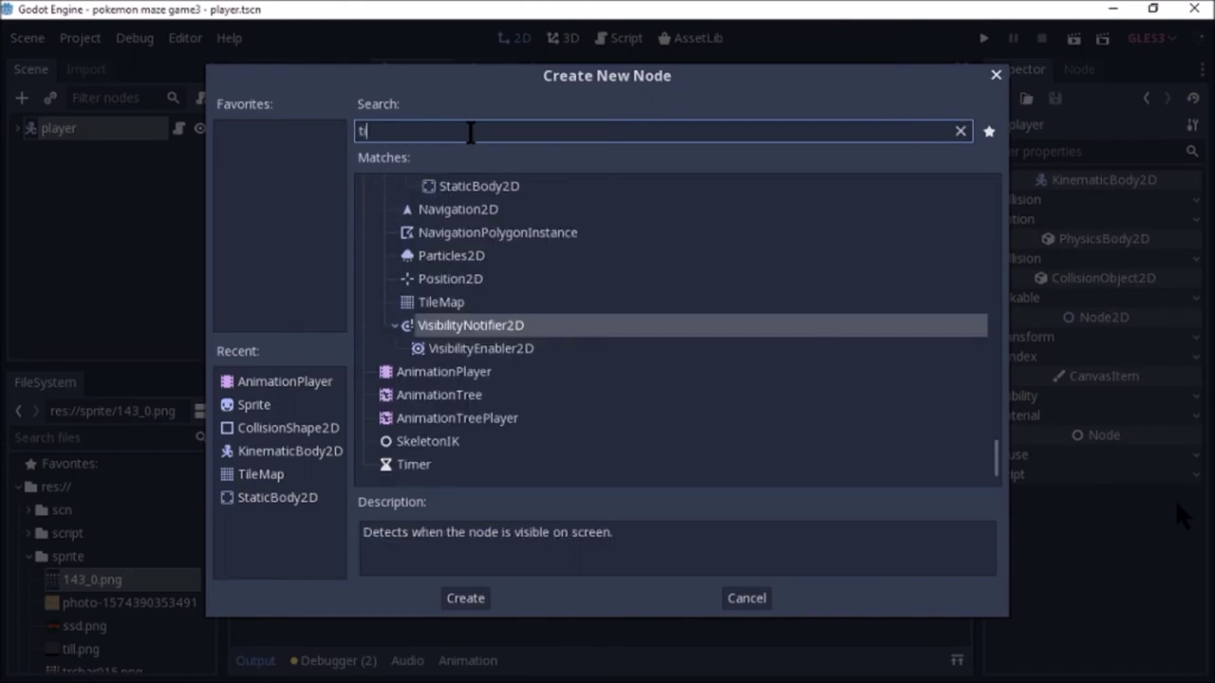
pyautogui.doubleClick(430, 462)
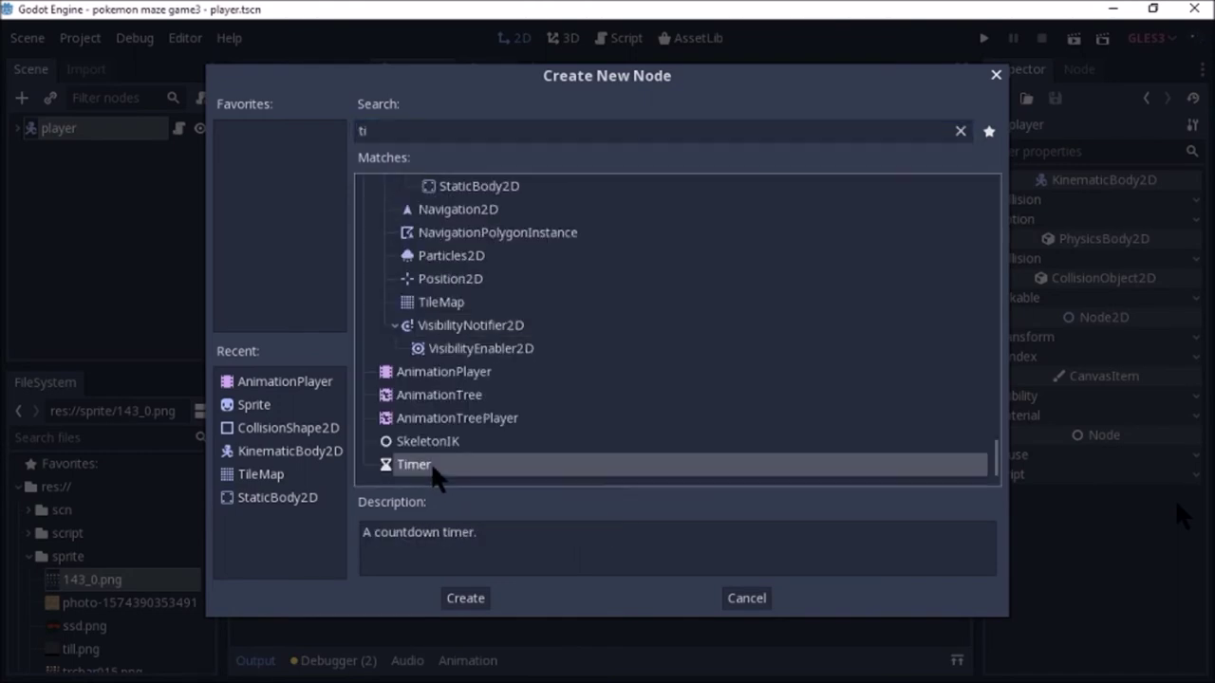
# - Make the new Timer one-shot by ticking One Shot
pyautogui.click(19, 128)
pyautogui.click(103, 218)
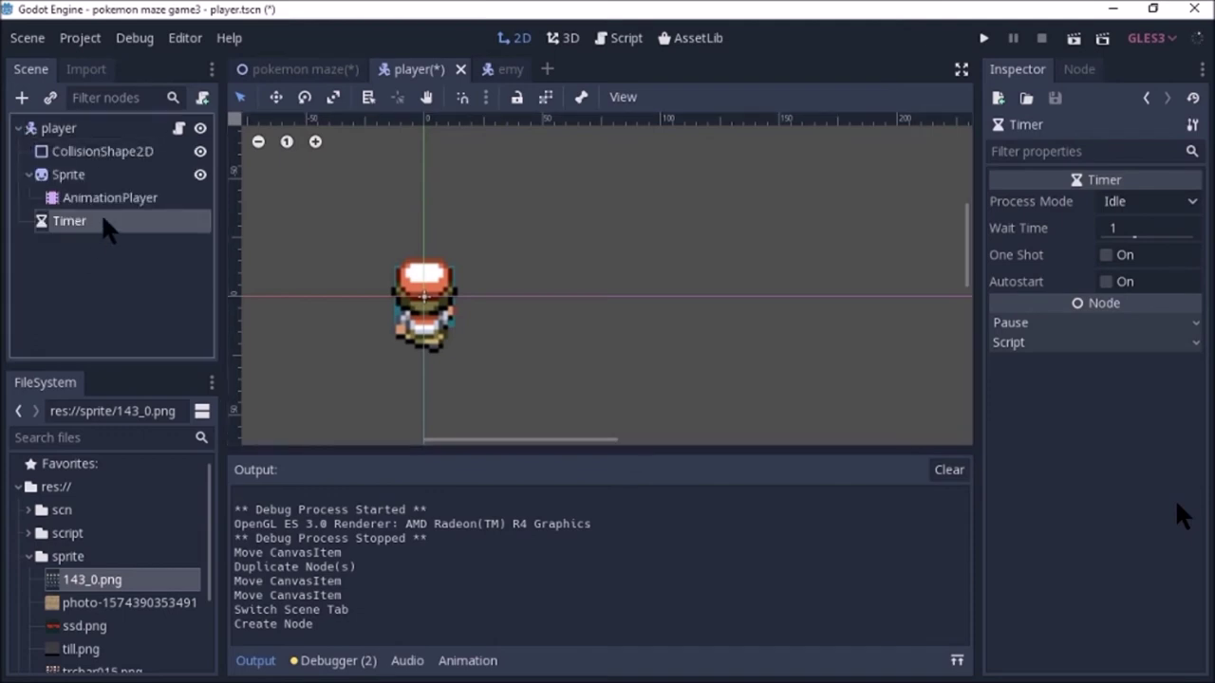
pyautogui.click(1109, 257)
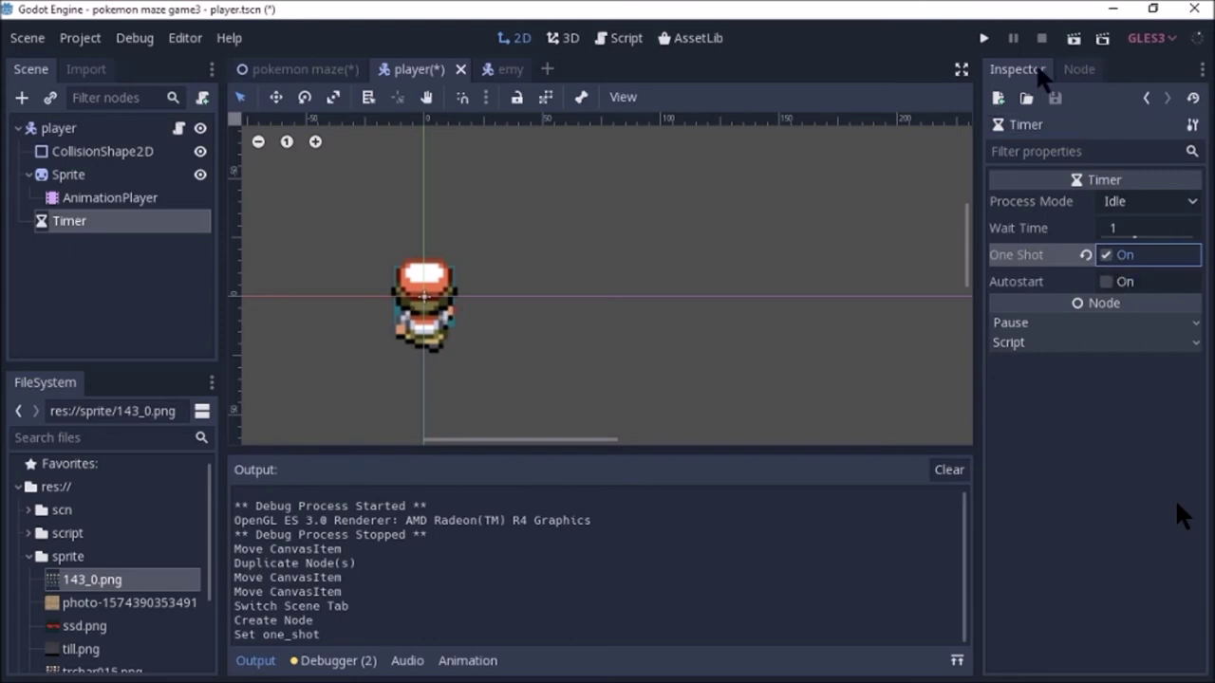
# - Connect the Timer's timeout signal to a new _on_Timer_timeout function
pyautogui.click(1082, 68)
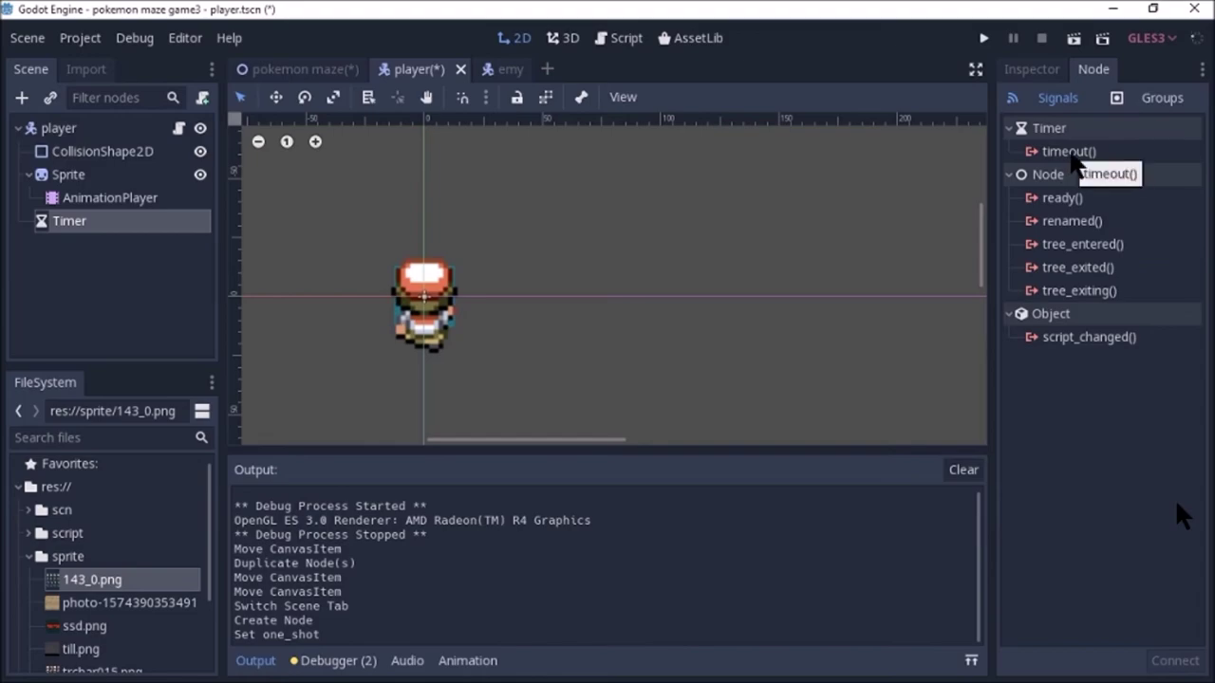
pyautogui.click(1071, 154)
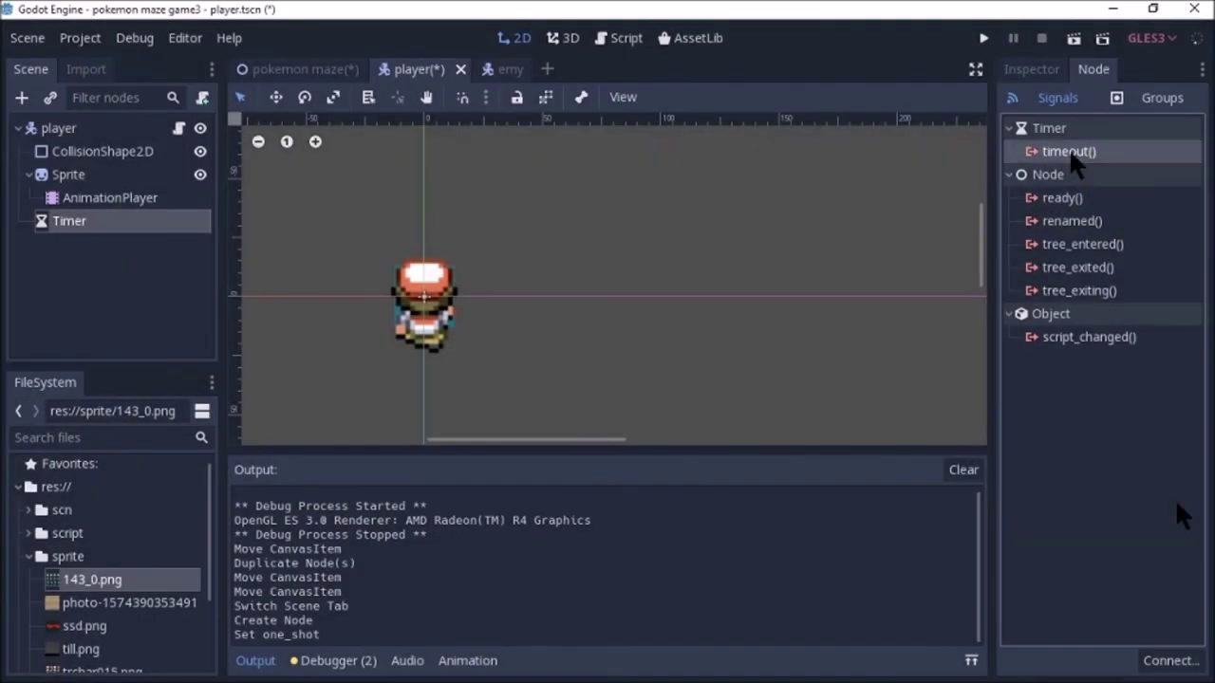
pyautogui.doubleClick(1070, 155)
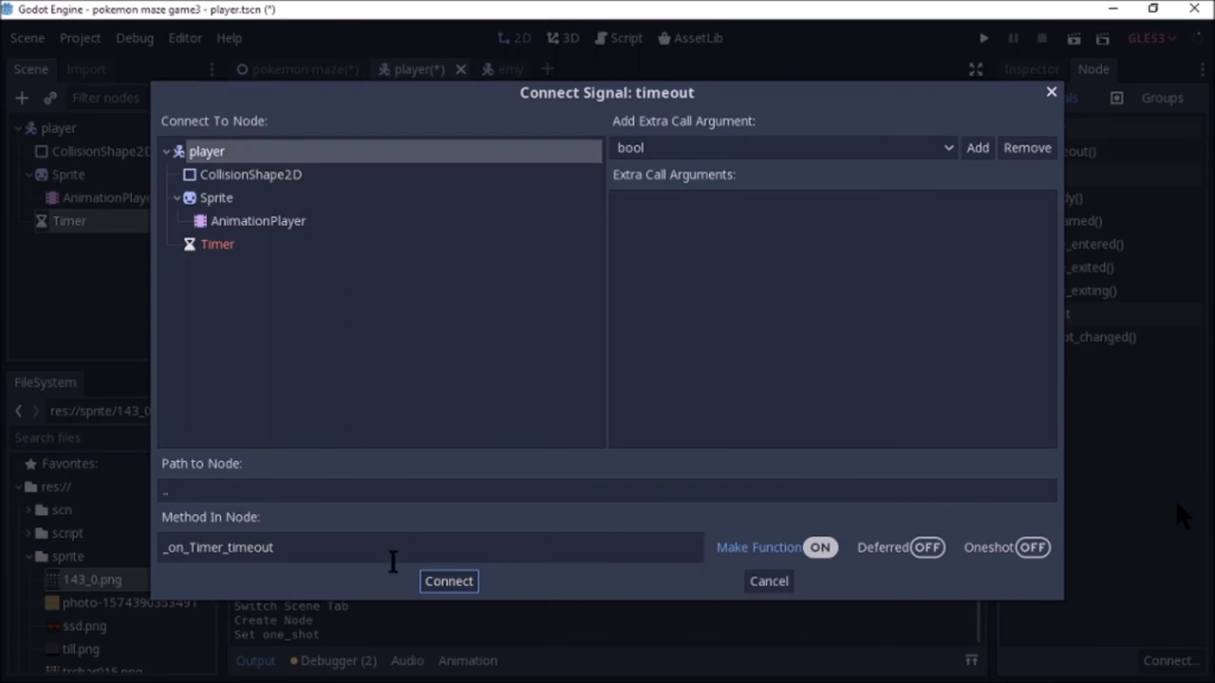
pyautogui.click(436, 581)
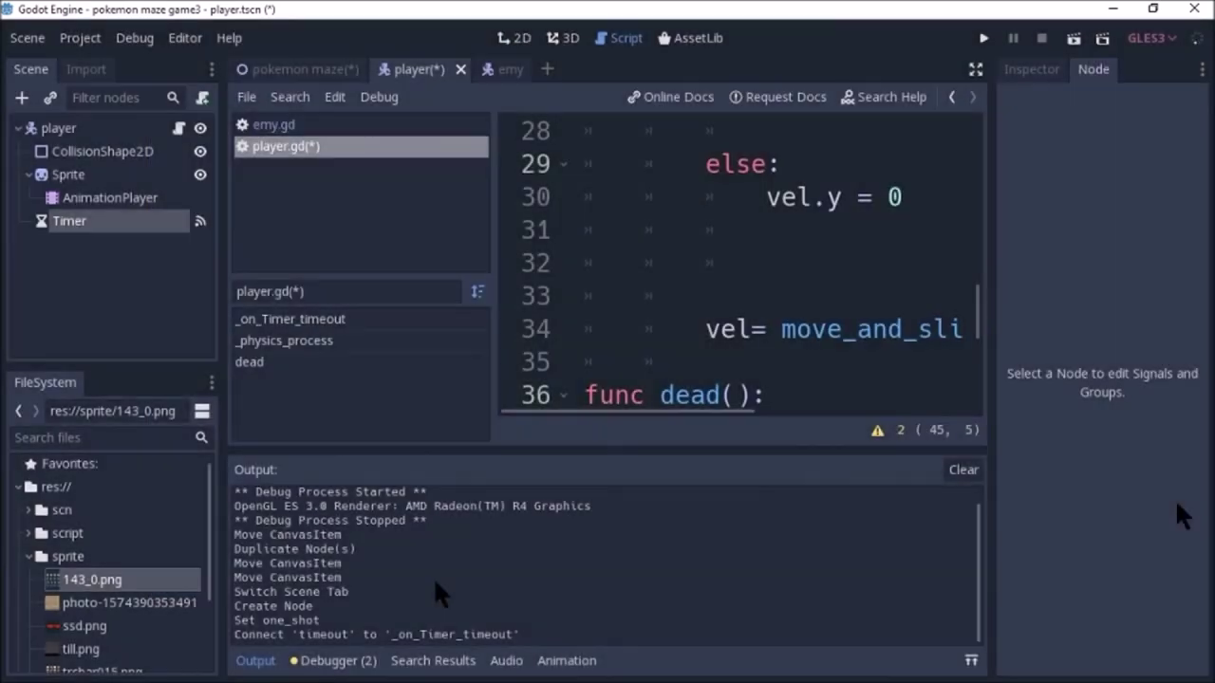
# - In distraction-free mode, replace the pass line in _on_Timer_timeout with queue_free()
pyautogui.click(975, 71)
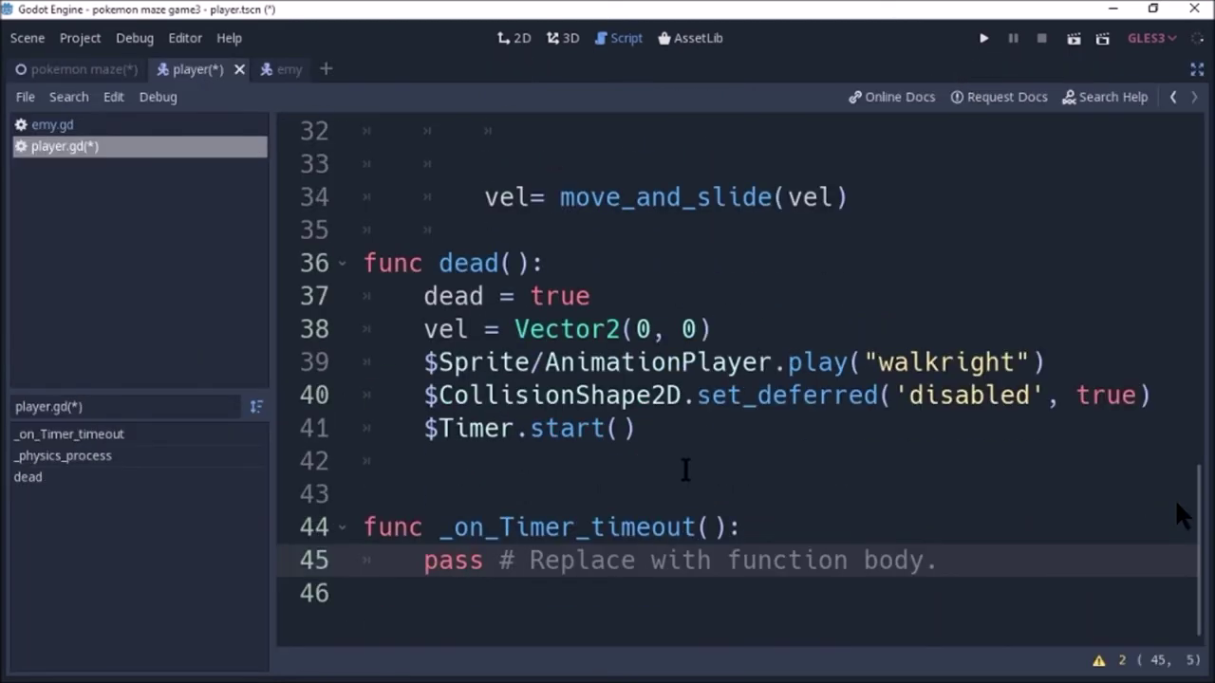
pyautogui.scroll(1, 686, 471)
pyautogui.scroll(-1, 549, 548)
pyautogui.moveTo(515, 585); pyautogui.dragTo(361, 570)
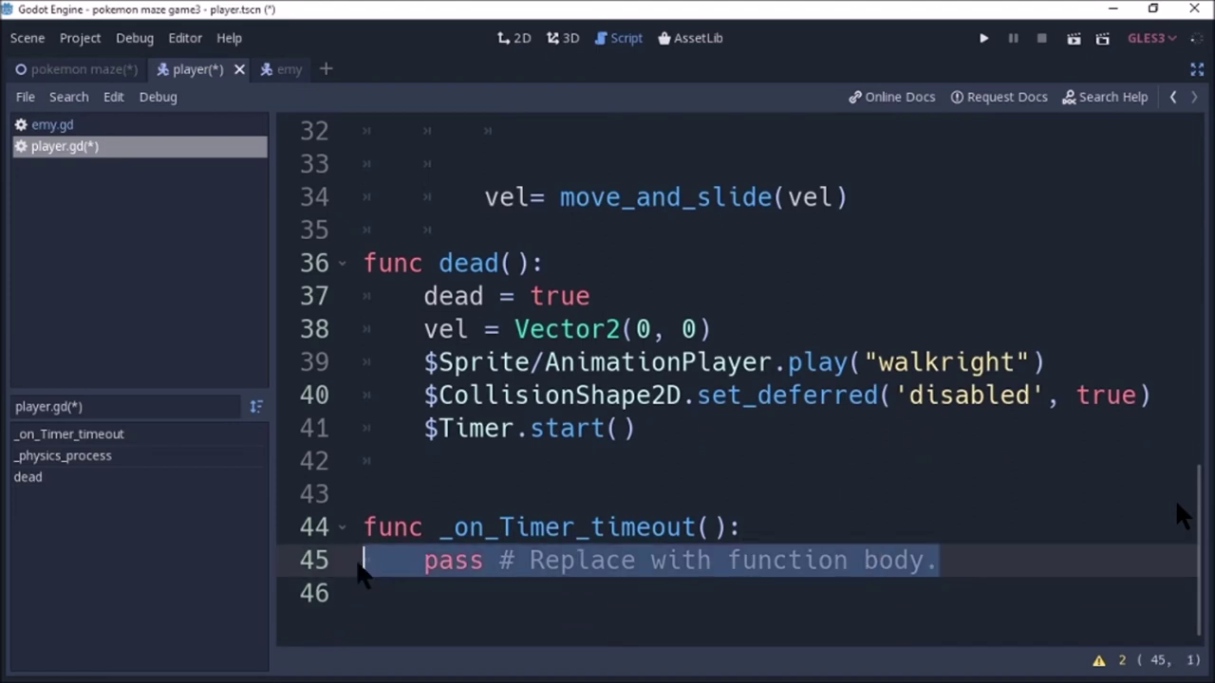
pyautogui.press('BackSpace')
pyautogui.press('BackSpace')
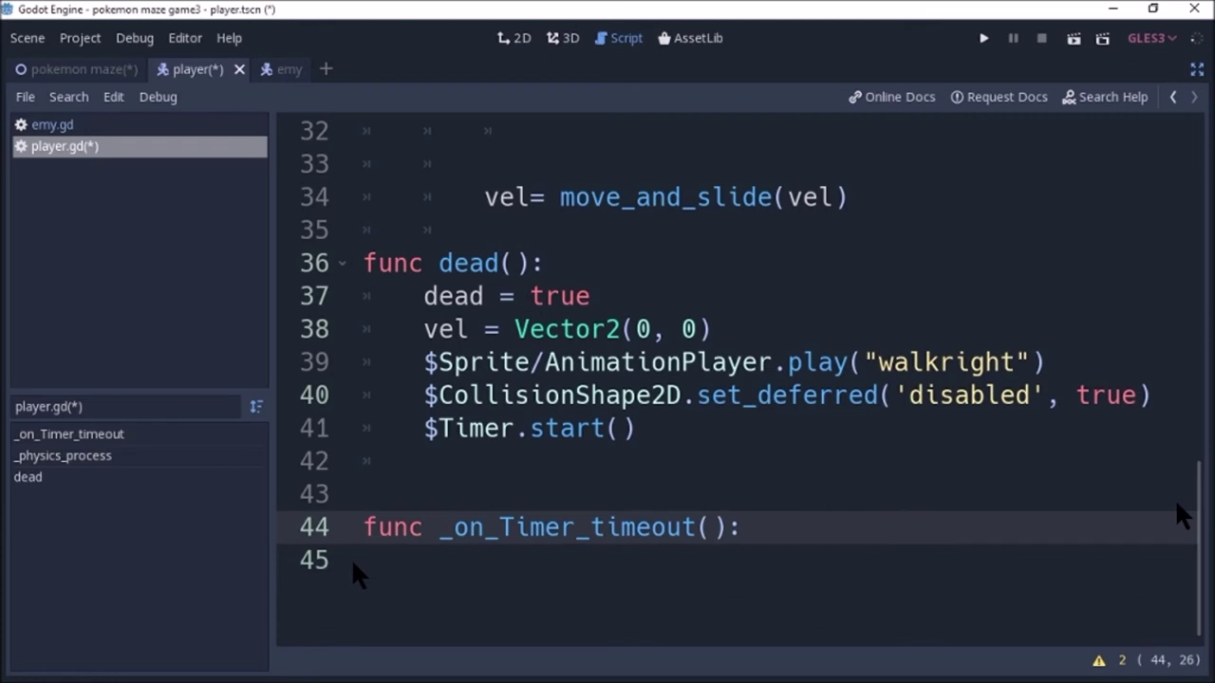
pyautogui.press('Return')
pyautogui.write('q')
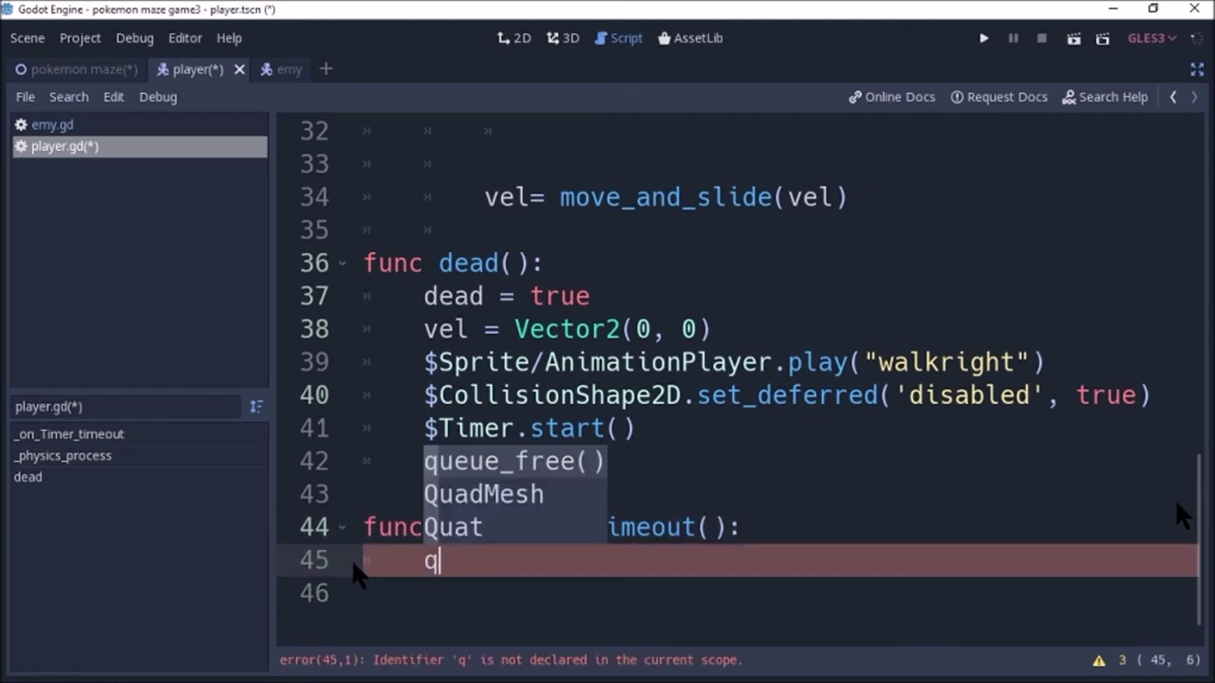
pyautogui.press('Return')
pyautogui.click(469, 588)
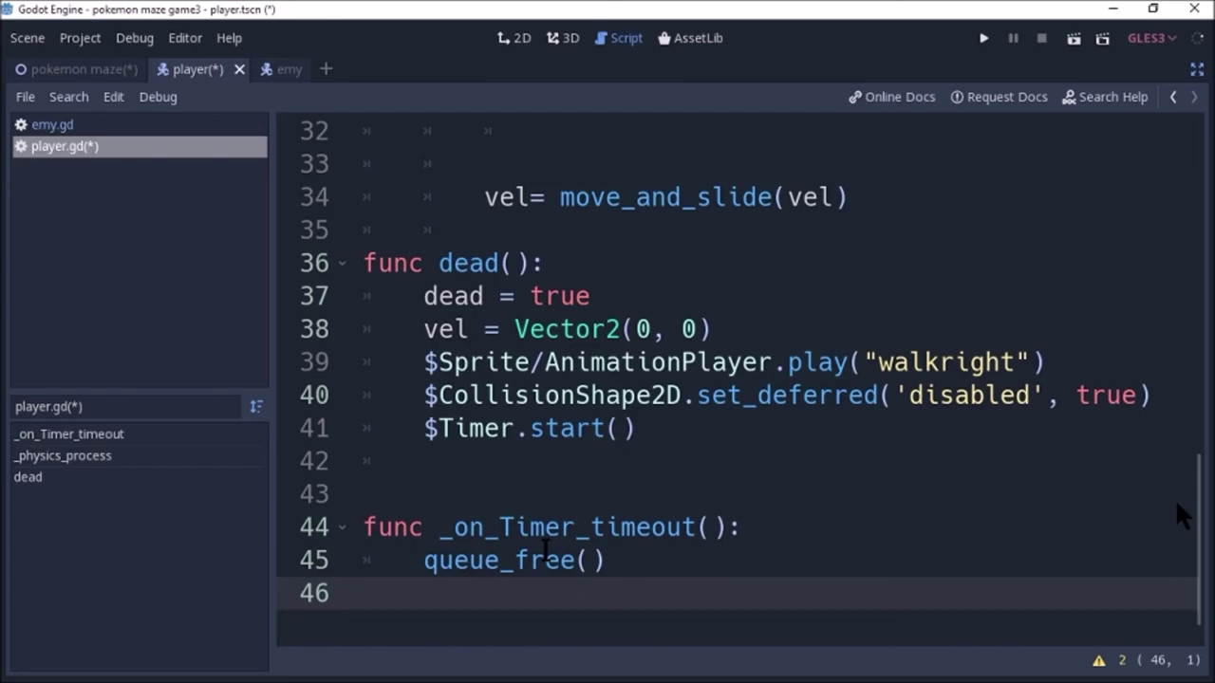
# - Scroll through player.gd to review the dead() and _on_Timer_timeout() functions
pyautogui.scroll(2, 581, 394)
pyautogui.scroll(3, 581, 394)
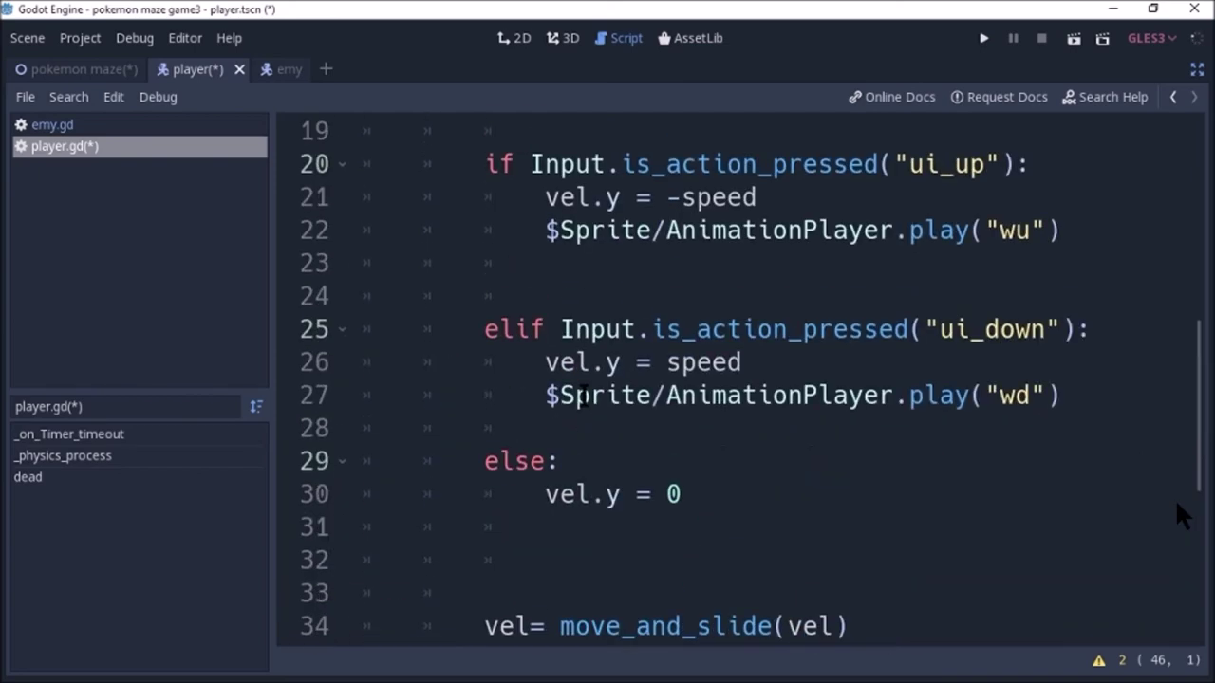
pyautogui.scroll(4, 581, 394)
pyautogui.scroll(-4, 581, 394)
pyautogui.scroll(-2, 581, 393)
pyautogui.scroll(4, 556, 356)
pyautogui.scroll(4, 556, 356)
pyautogui.scroll(-7, 558, 361)
pyautogui.scroll(-4, 558, 360)
pyautogui.scroll(4, 558, 361)
pyautogui.scroll(-1, 558, 361)
pyautogui.scroll(-2, 558, 361)
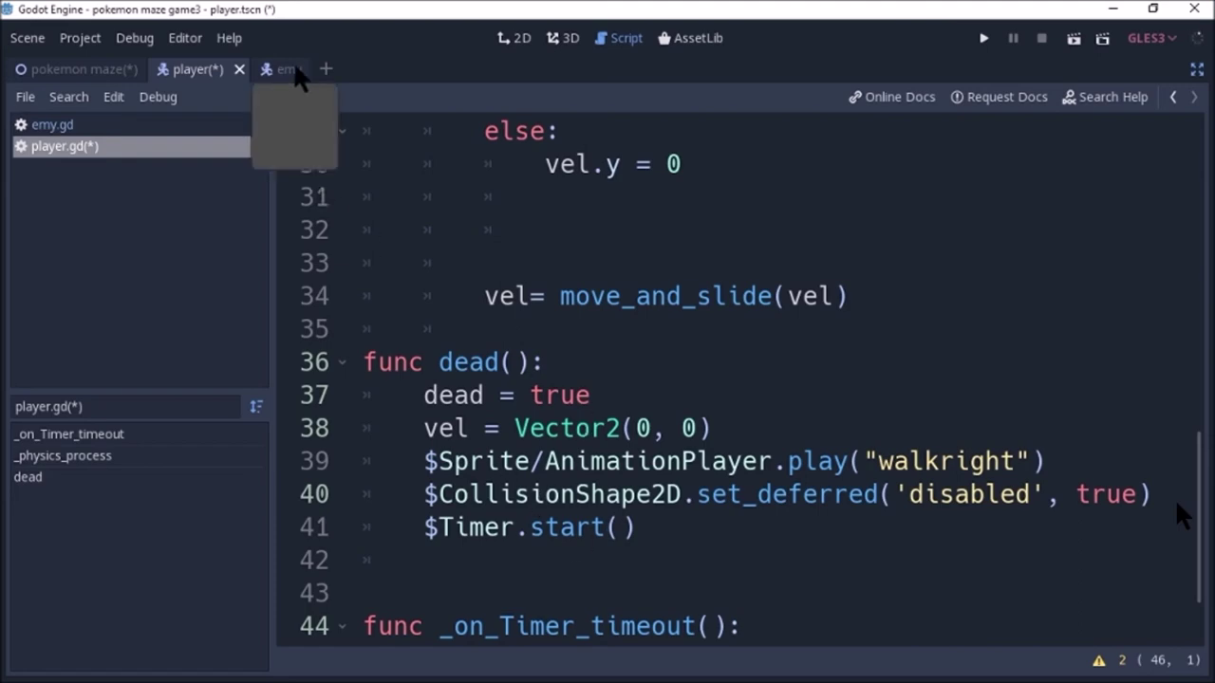
# - Open emy.gd and scroll down through its _physics_process movement code
pyautogui.click(125, 124)
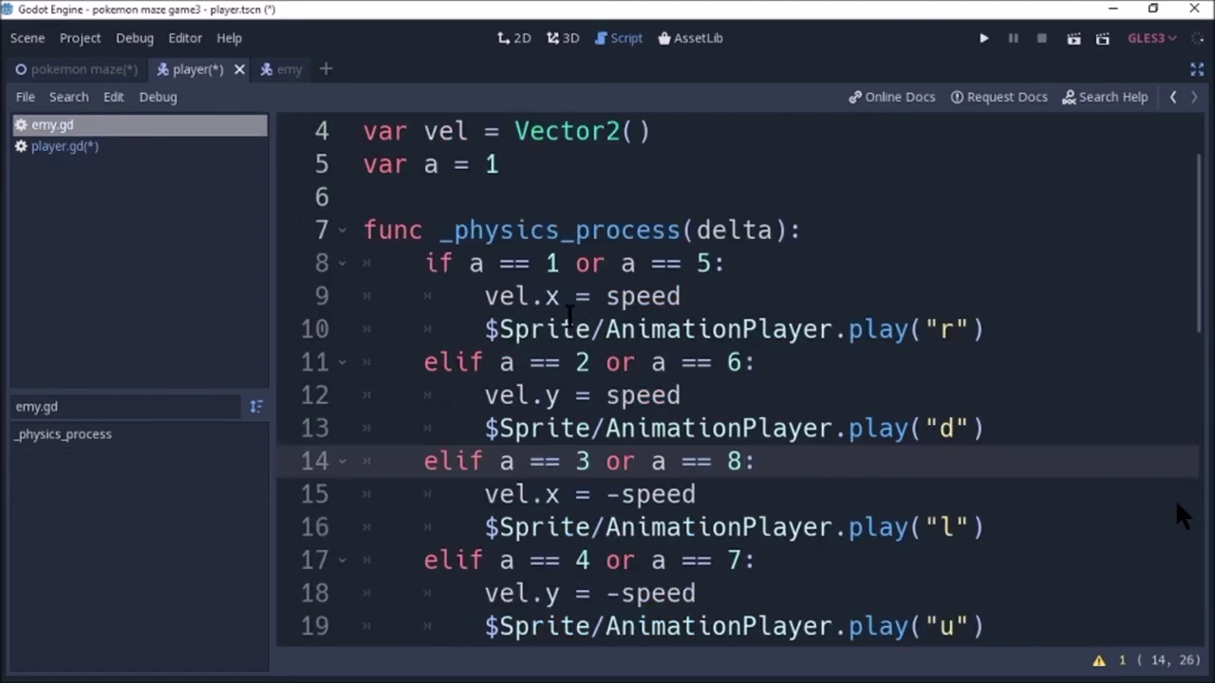
pyautogui.scroll(1, 718, 349)
pyautogui.scroll(-1, 718, 349)
pyautogui.scroll(-8, 719, 349)
pyautogui.scroll(-1, 718, 348)
# - Show the hidden system tray icons
pyautogui.moveTo(1180, 502)
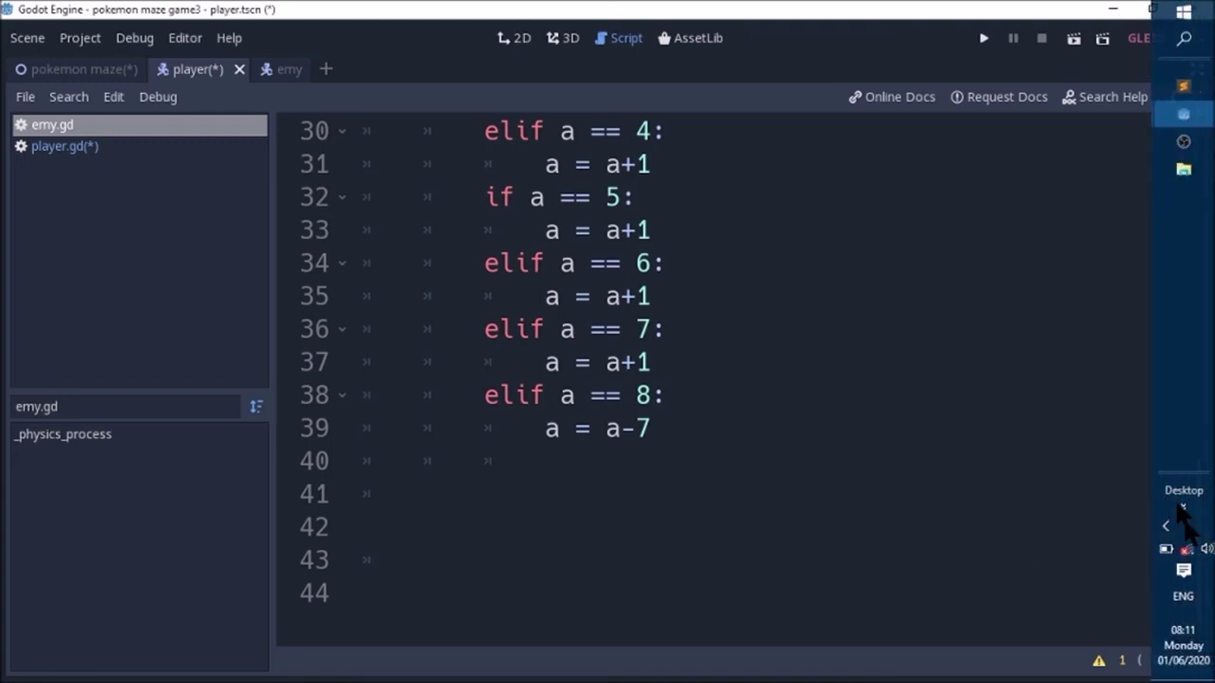
pyautogui.click(1167, 530)
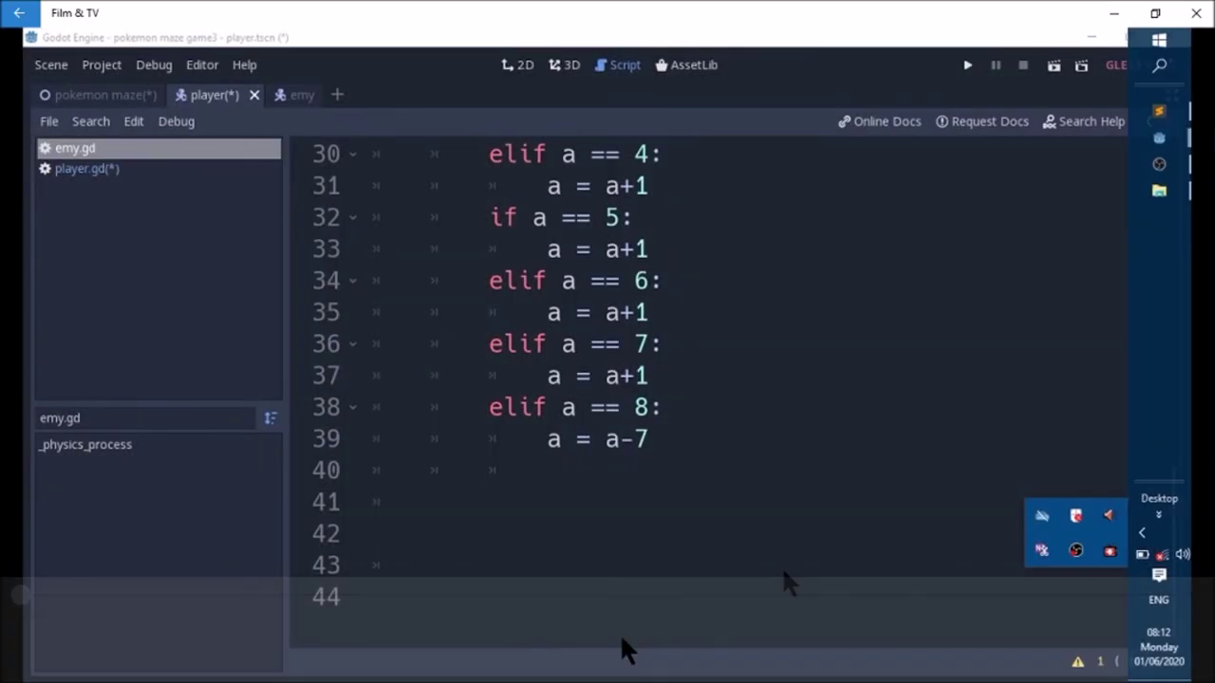
pyautogui.moveTo(698, 644)
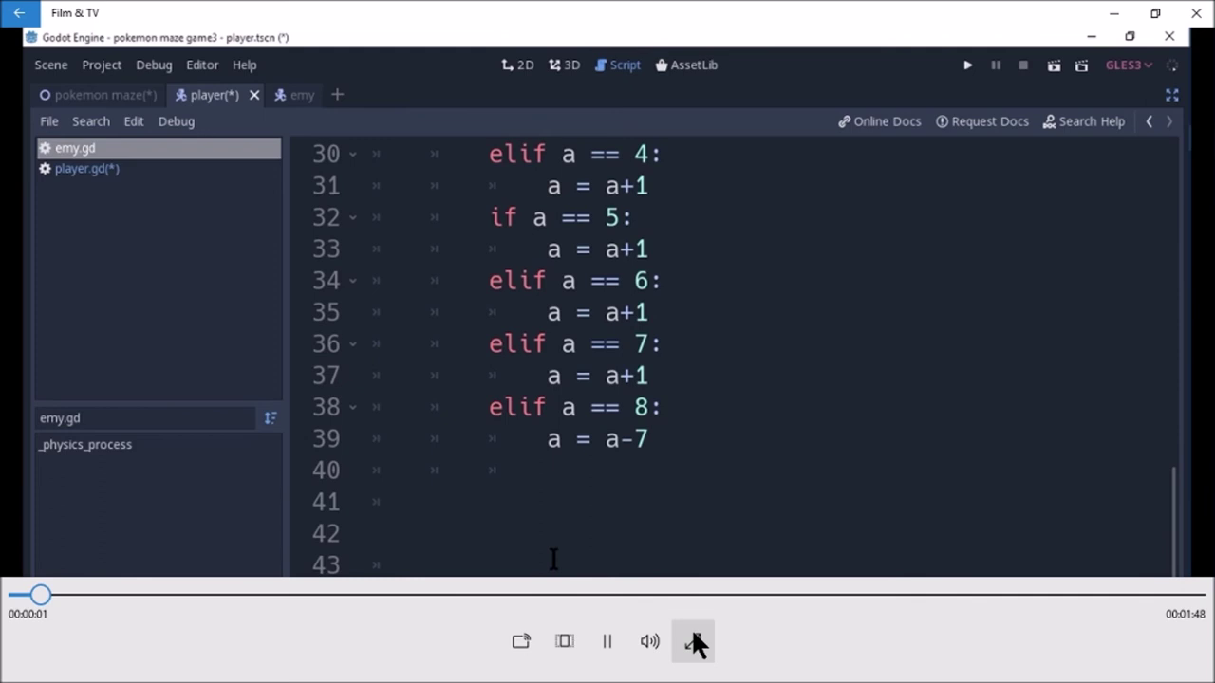
# - Switch the Film & TV playback to full screen to watch emy.gd's collision code
pyautogui.click(698, 643)
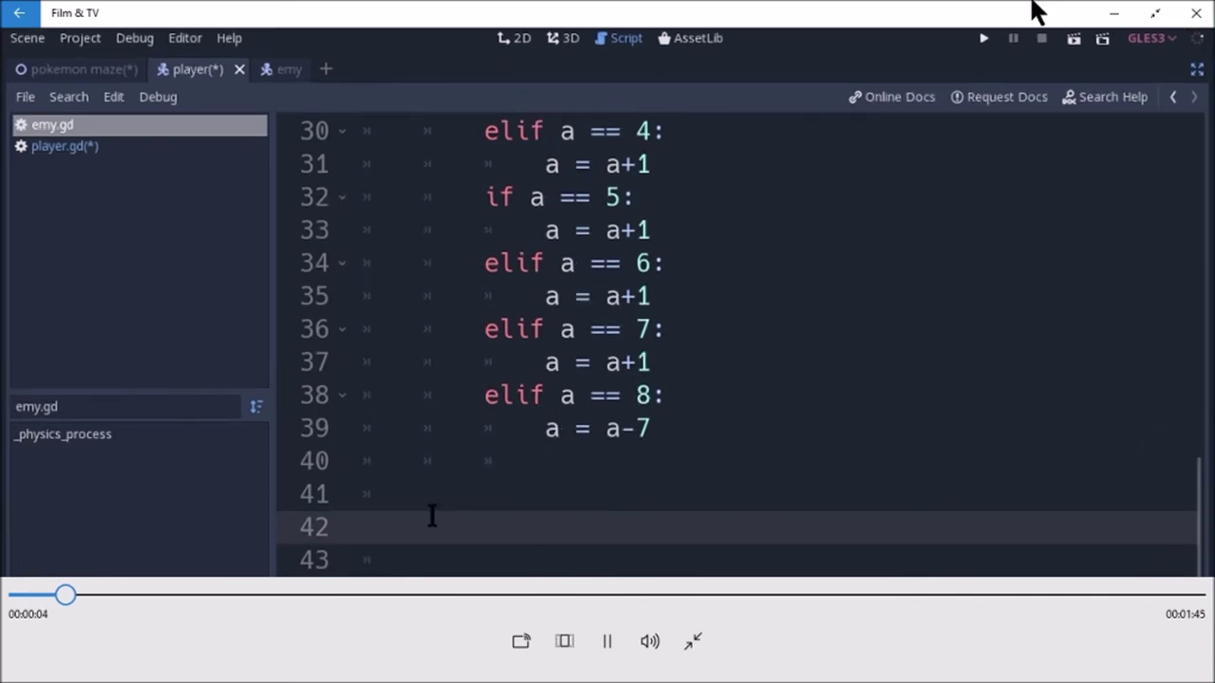